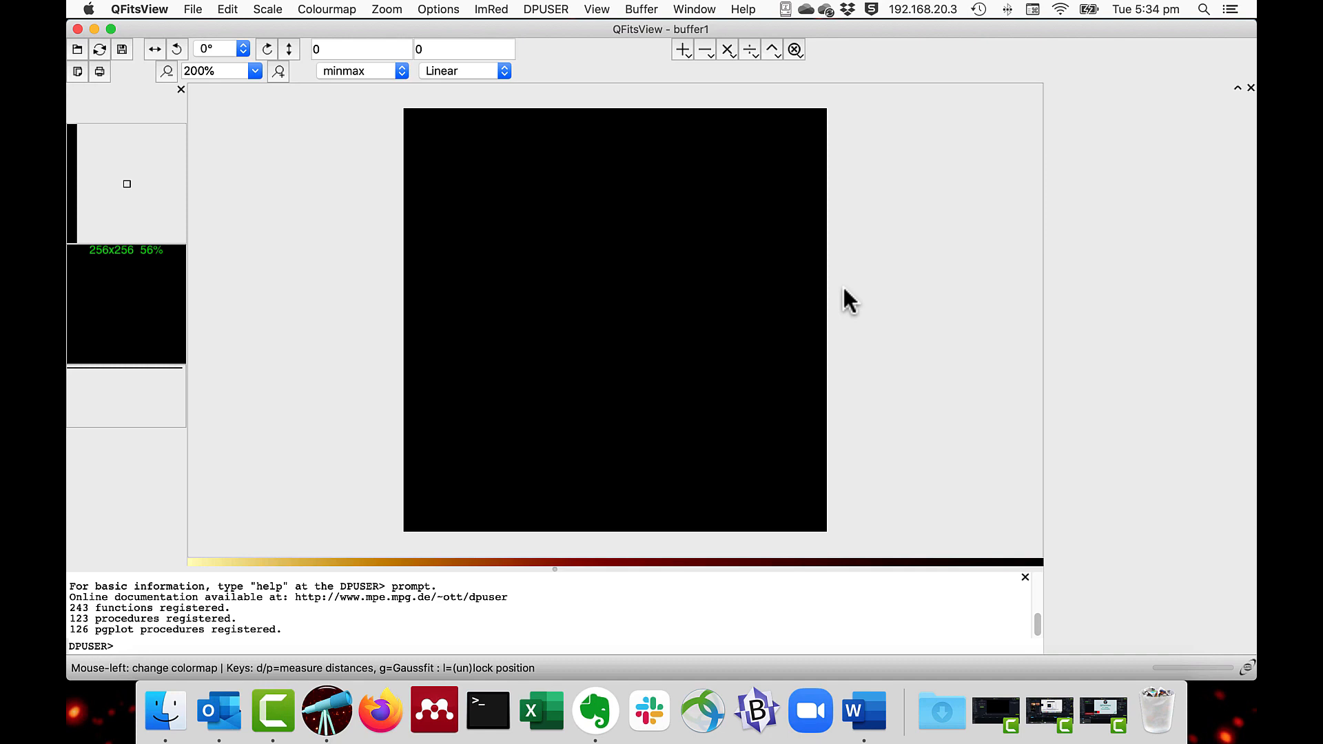
# Step: Open Image_Example1.fits and place a 2D cut through the bright source, centred at 29, 68 with an angle of about 58.17
pyautogui.press('super+o')
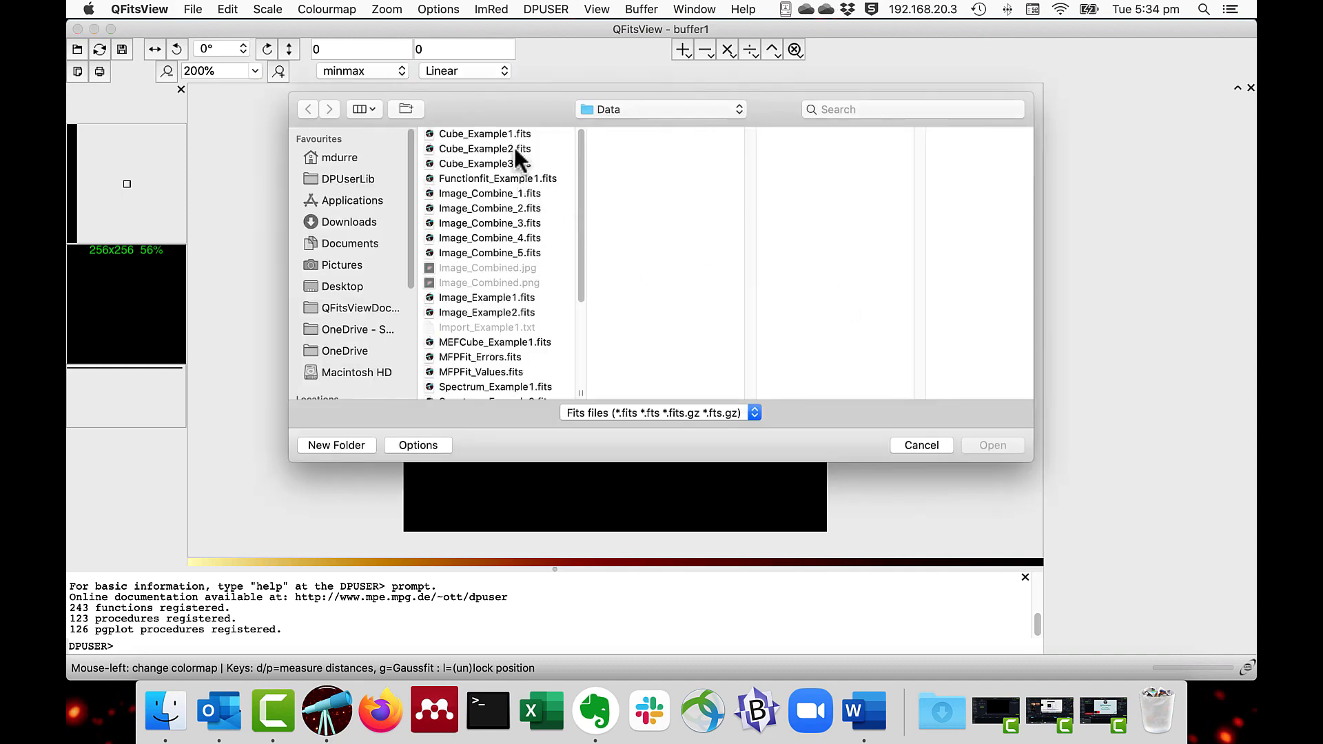
pyautogui.doubleClick(526, 297)
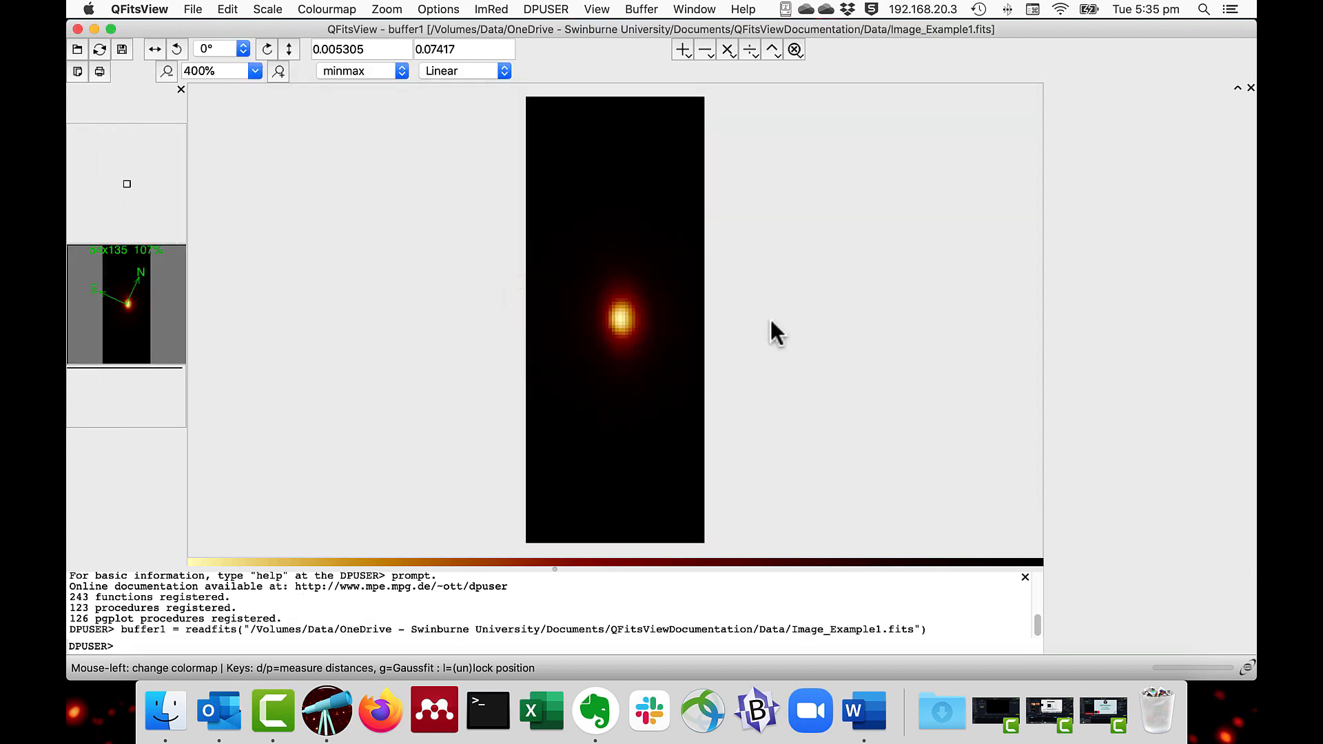
pyautogui.click(490, 9)
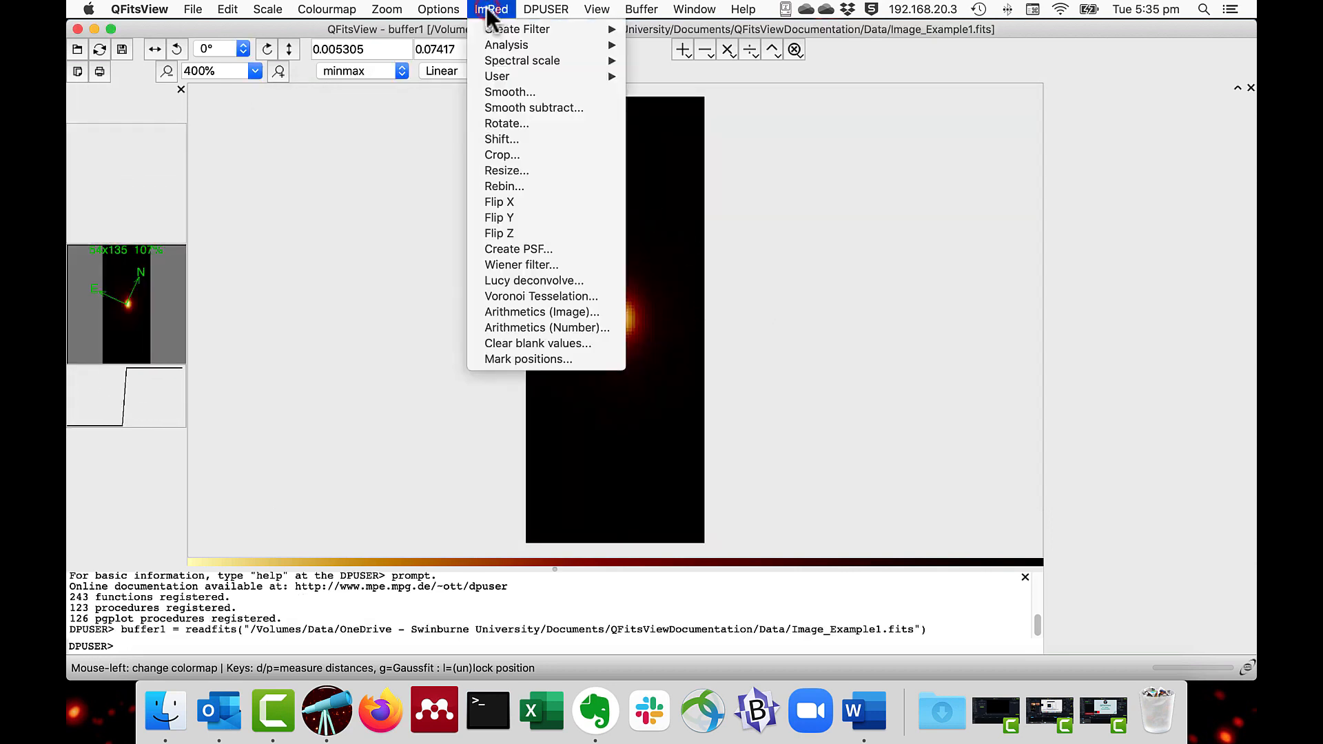
pyautogui.moveTo(495, 45)
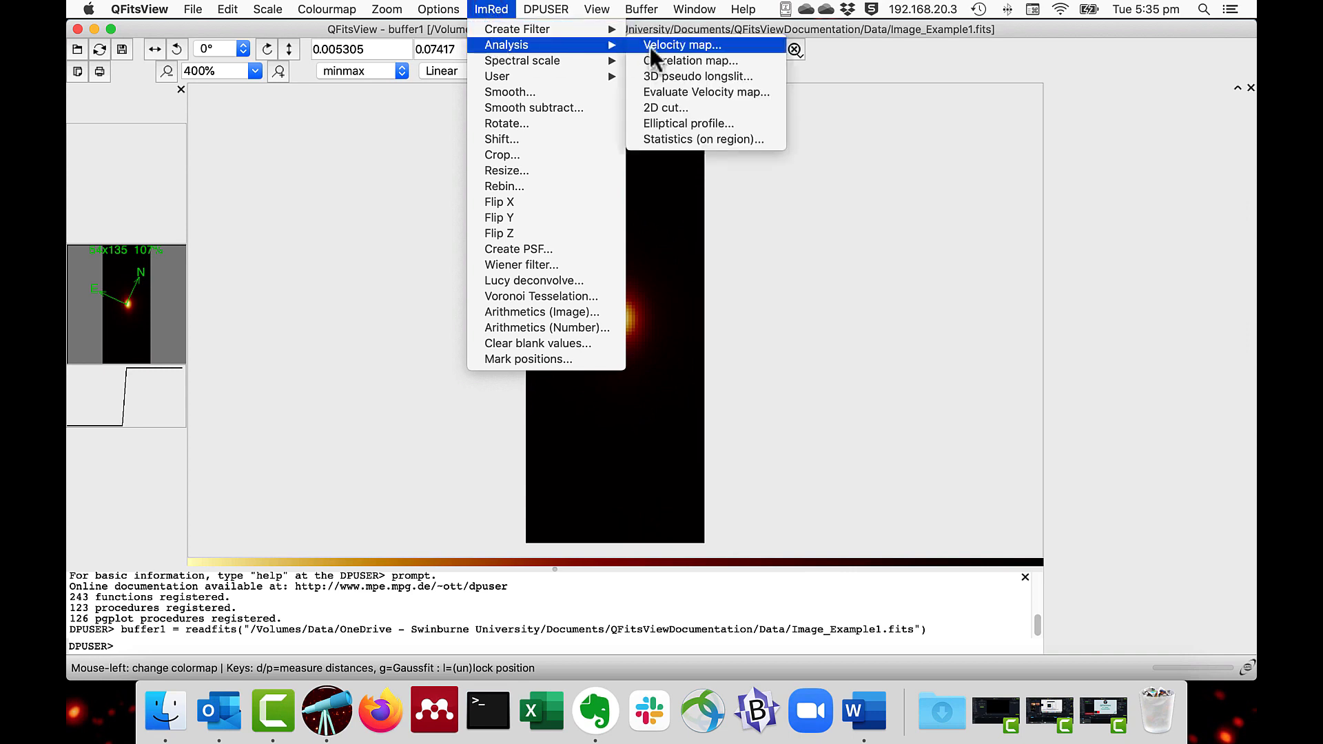
pyautogui.click(654, 113)
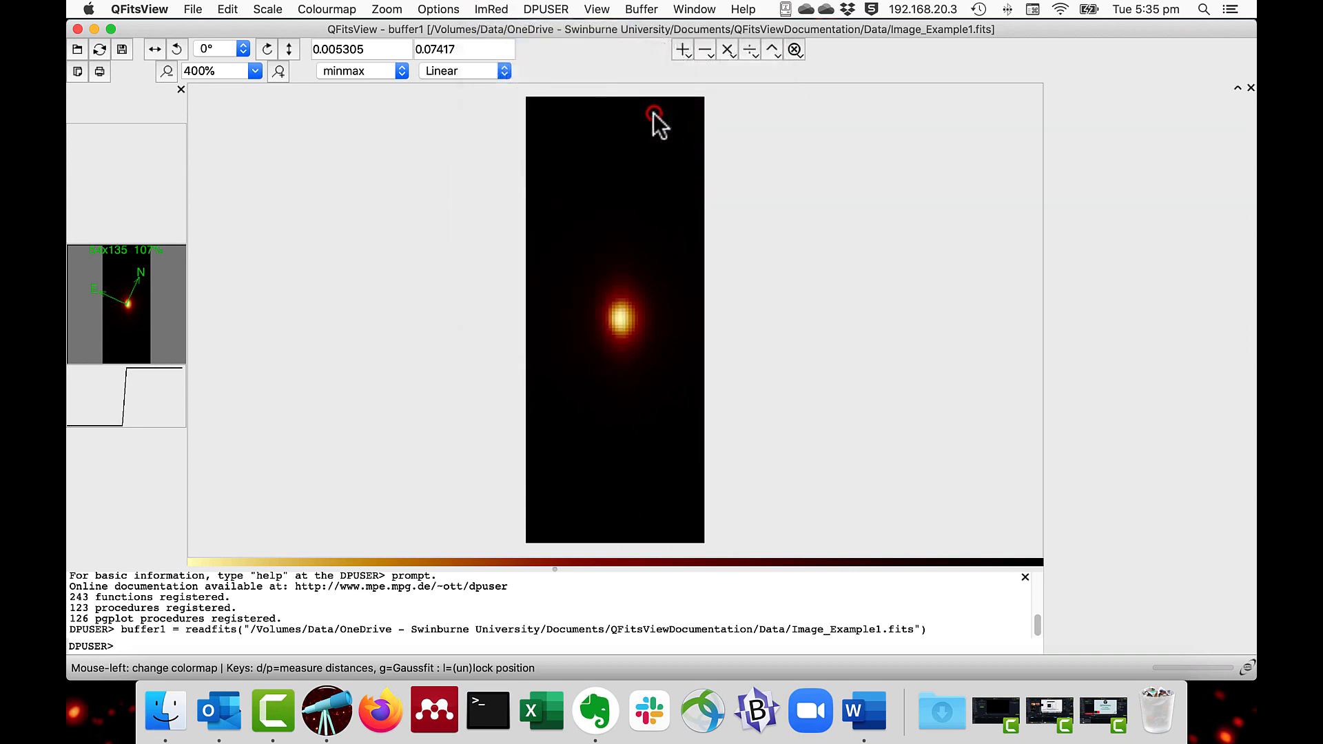
pyautogui.moveTo(662, 185); pyautogui.dragTo(1006, 159)
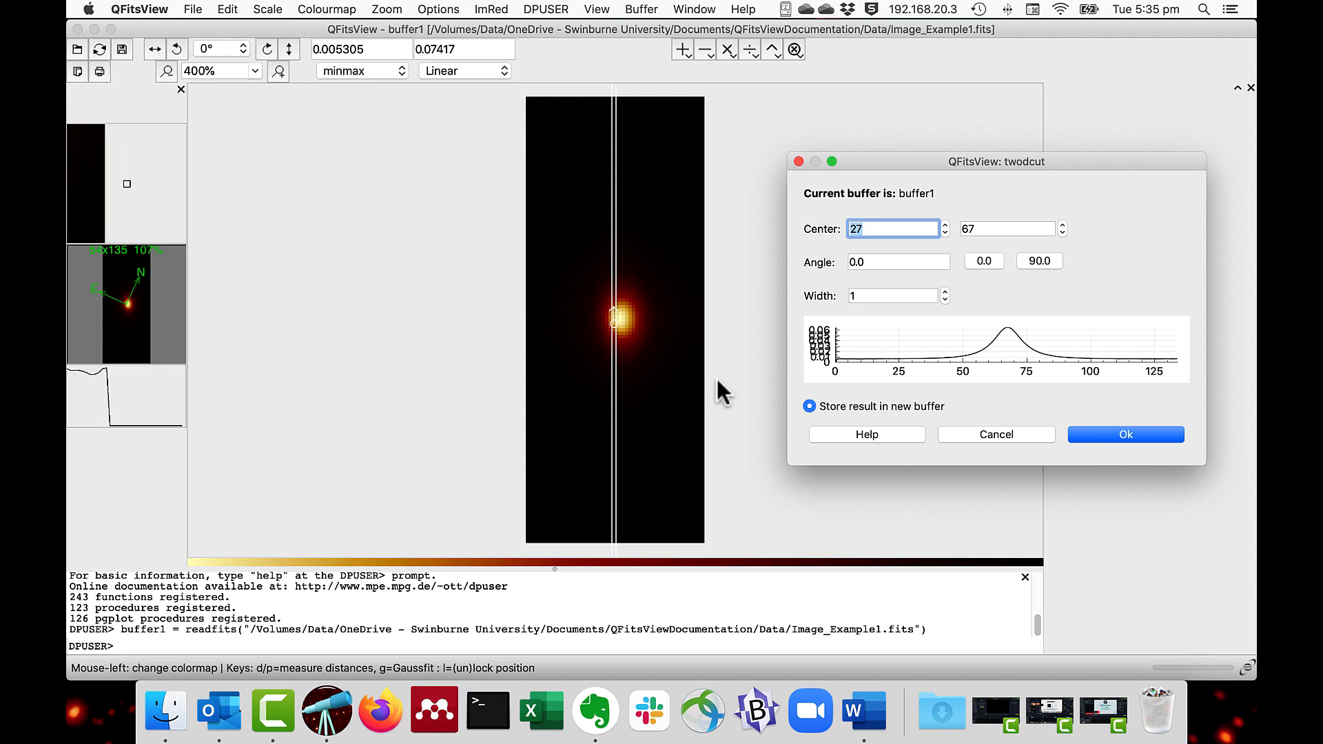
pyautogui.click(614, 324)
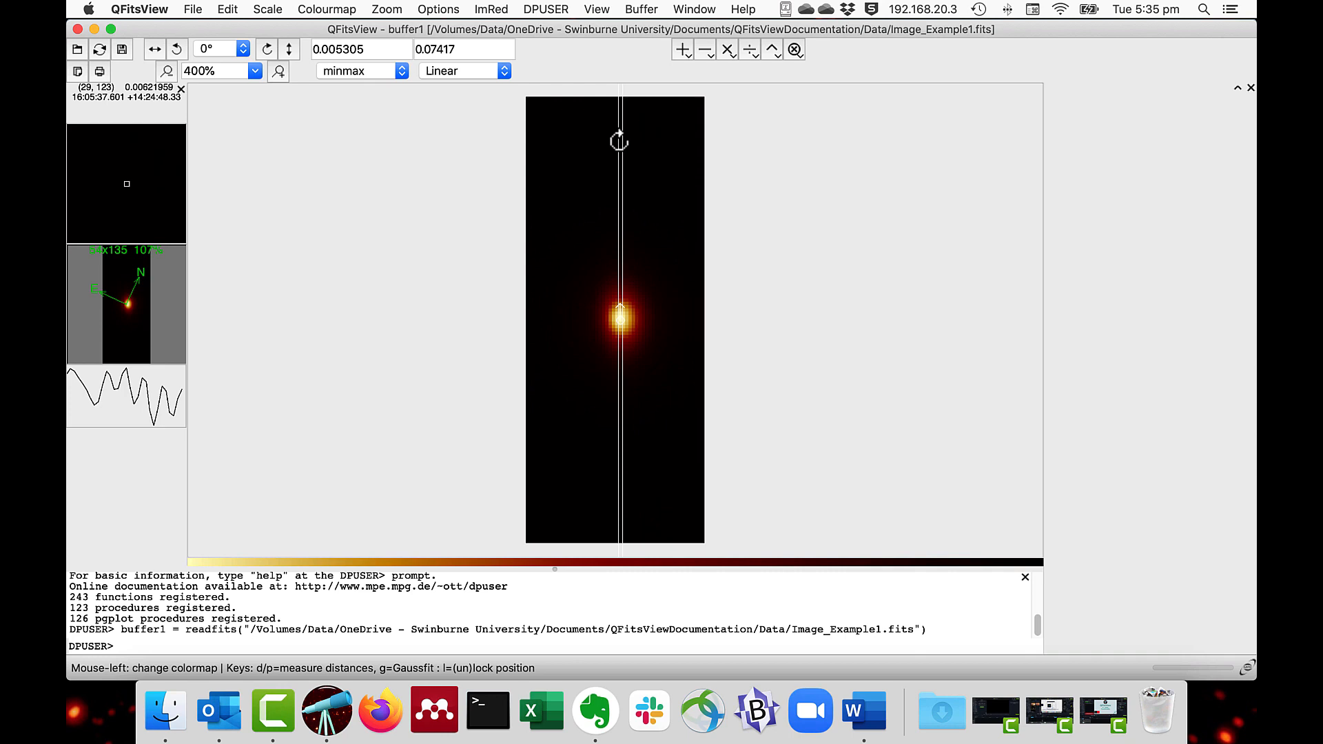
pyautogui.moveTo(619, 142); pyautogui.dragTo(718, 262)
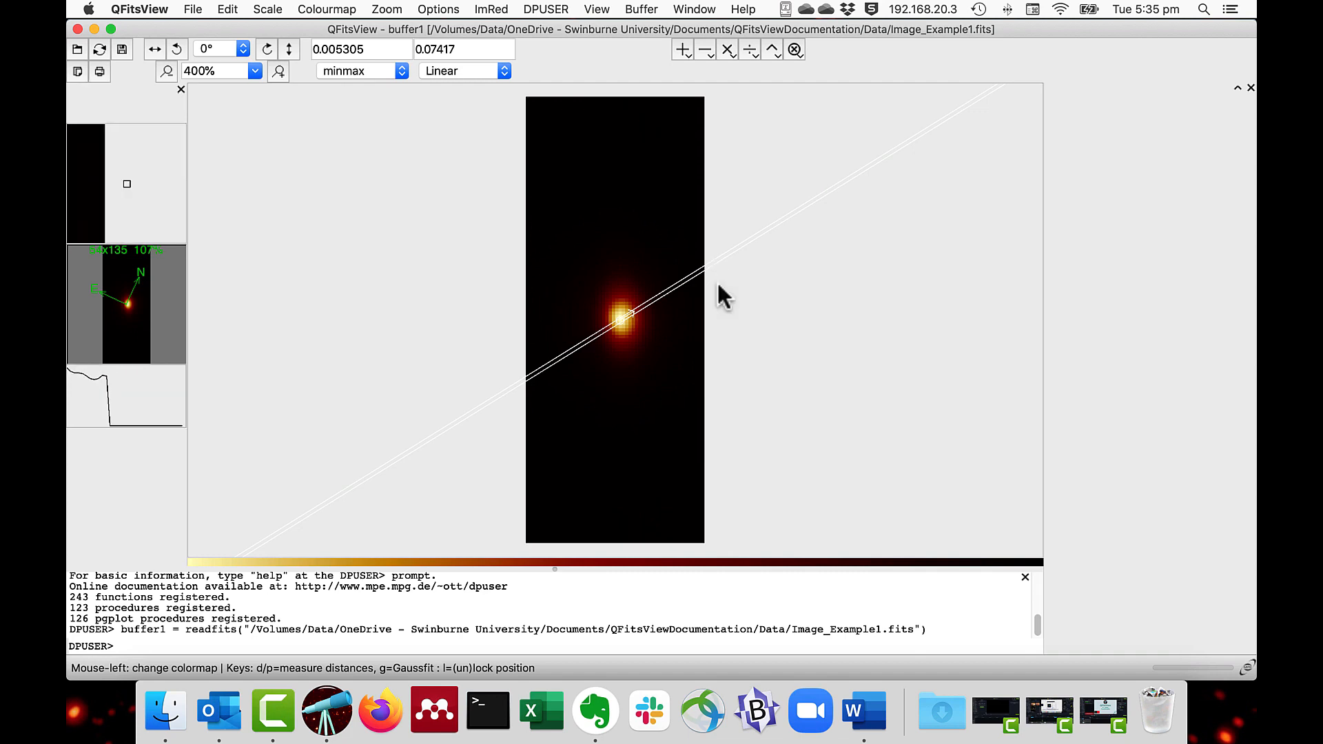
# Step: Set the 2D cut's width to 3 and store the resulting profile in a new buffer
pyautogui.press('super+grave')
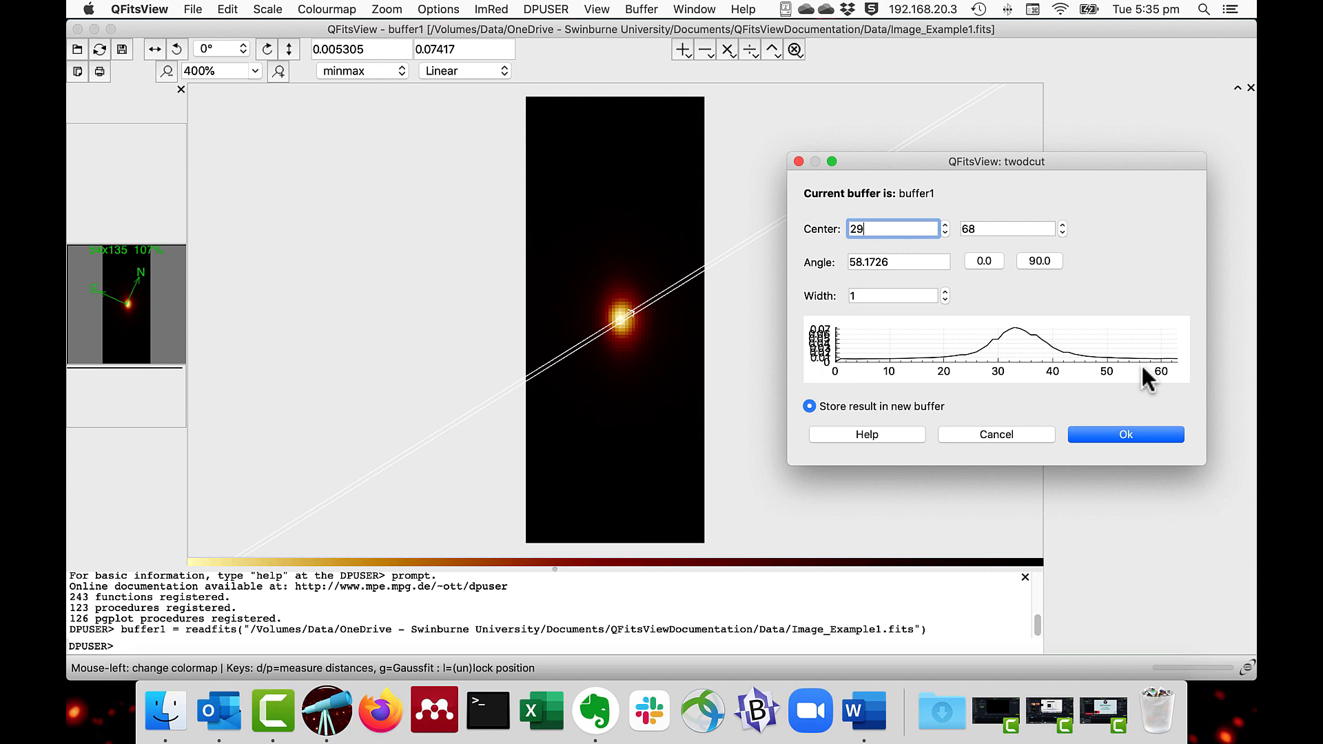
pyautogui.click(945, 291)
pyautogui.click(945, 292)
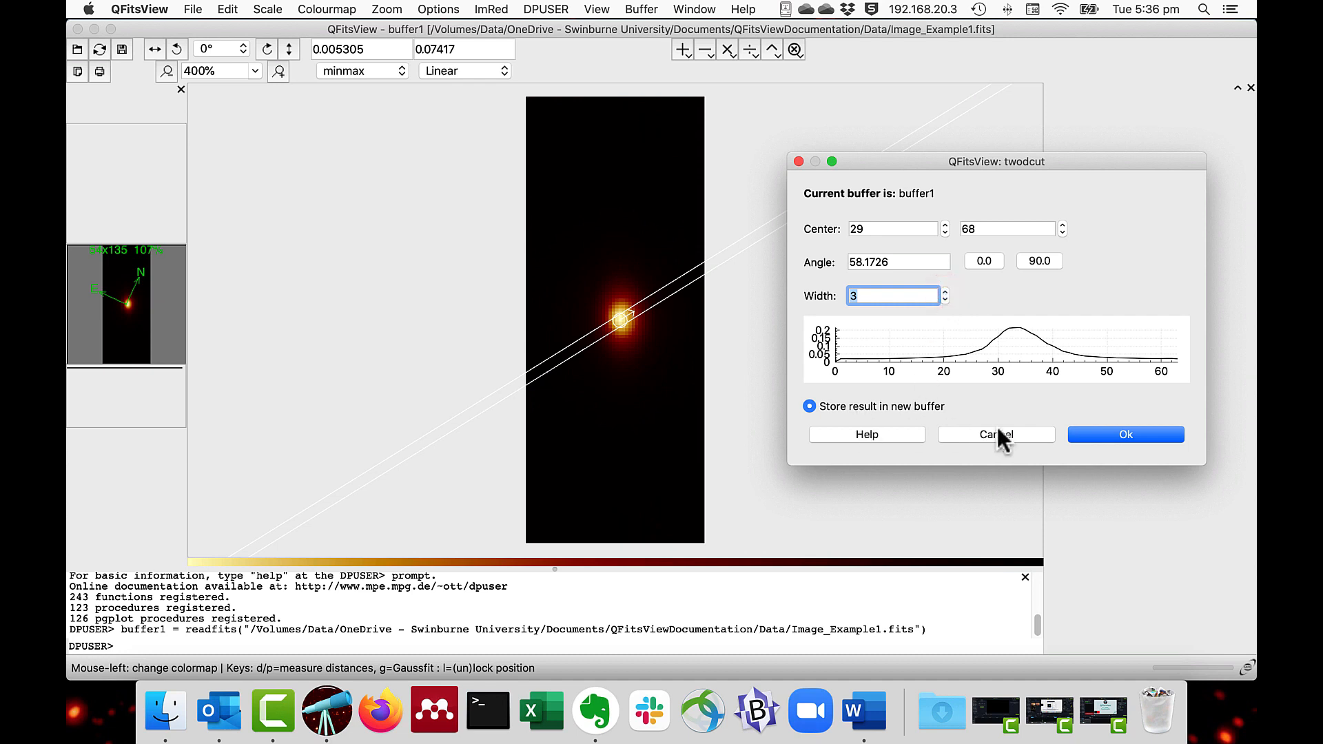
pyautogui.click(1093, 436)
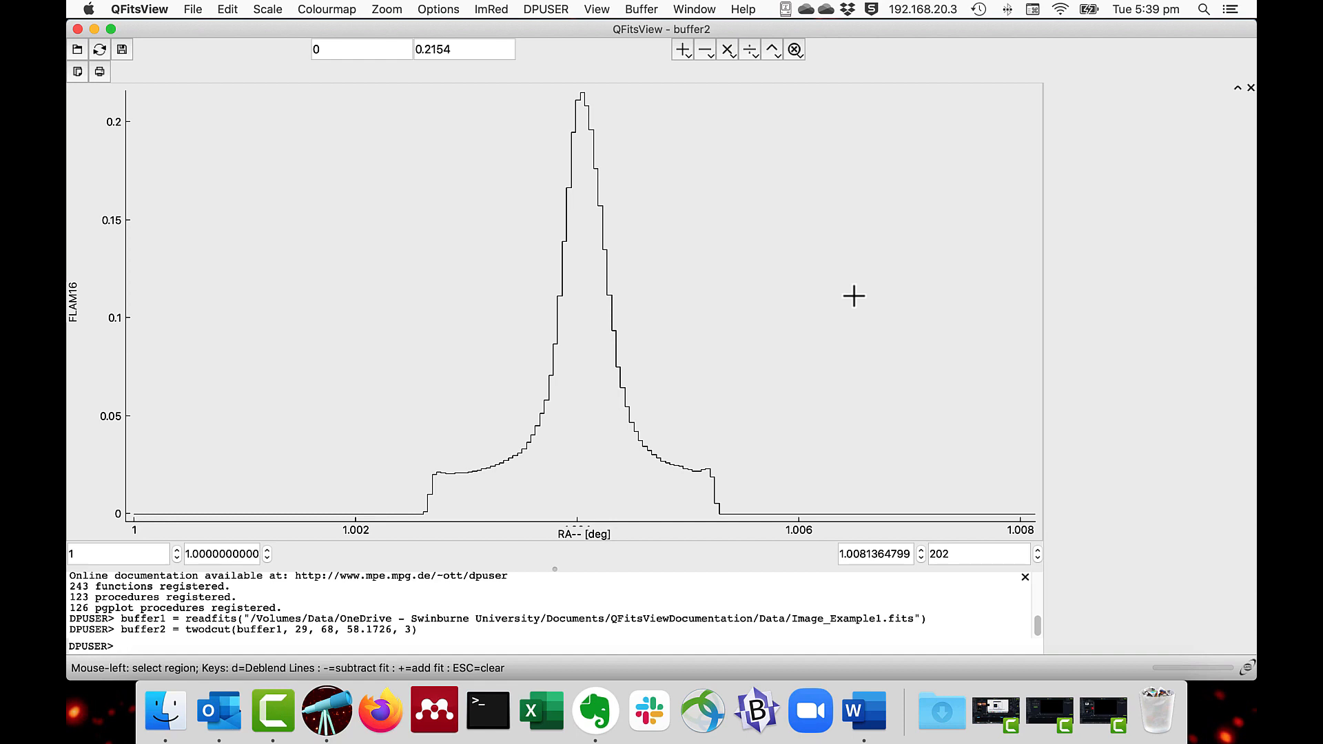
# Step: Load the data cube Cube_Example2.fits from the Data folder
pyautogui.press('super+o')
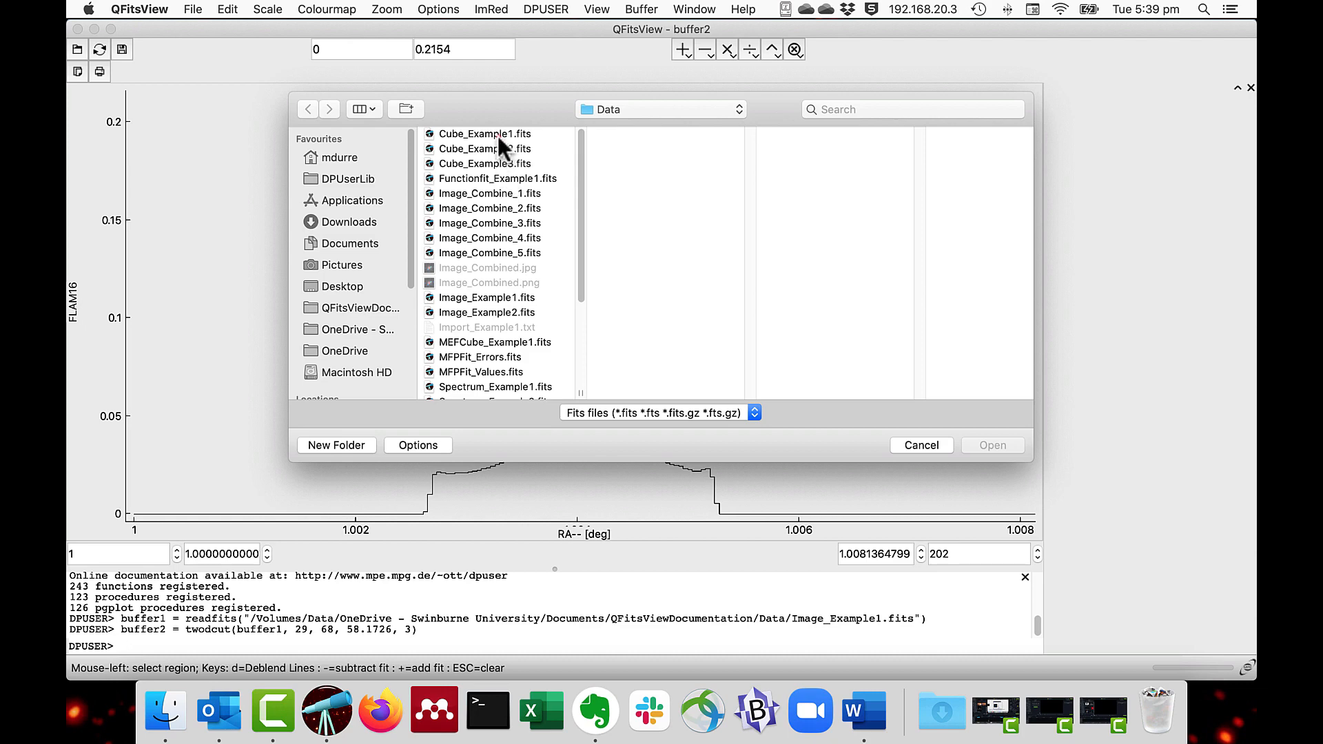
pyautogui.click(498, 135)
pyautogui.doubleClick(497, 148)
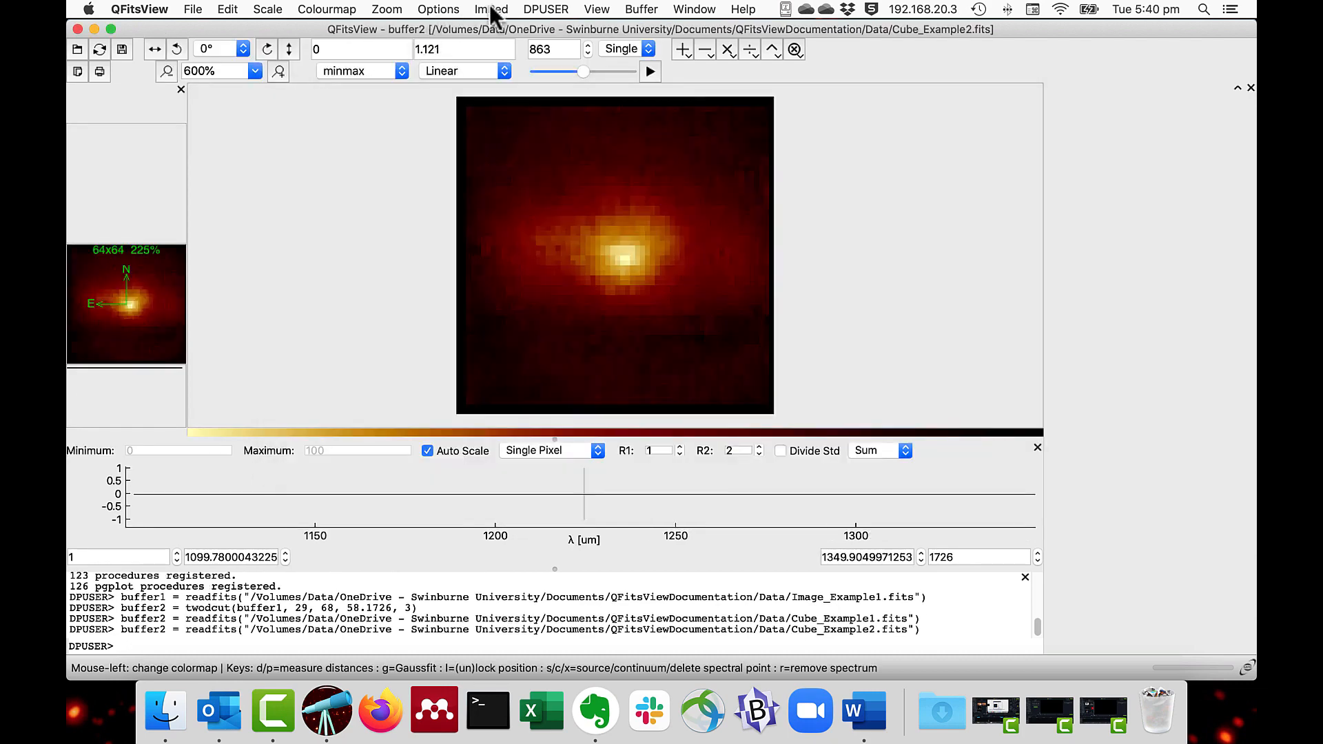
# Step: Extract a 3D pseudo longslit from the cube into a new buffer, centred at 34, 32 with an angle of about 49.64 and width 1
pyautogui.click(491, 9)
pyautogui.moveTo(494, 46)
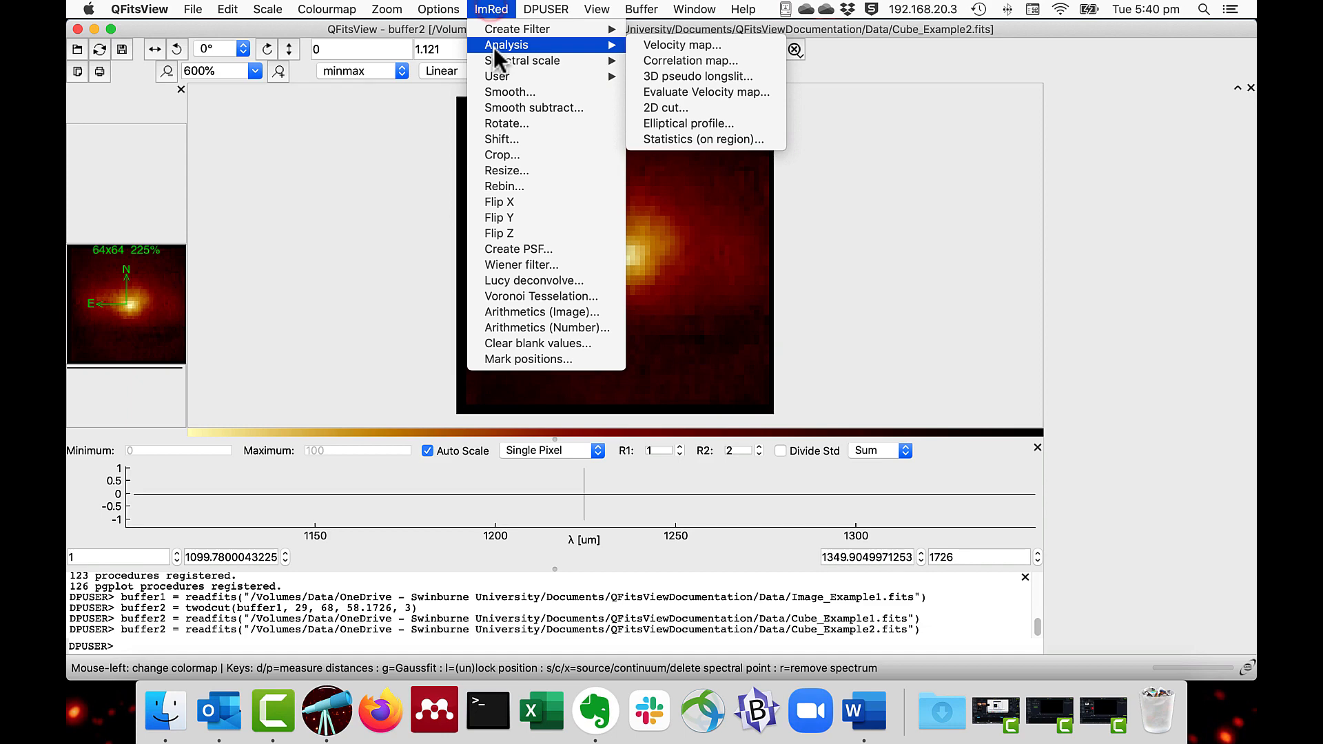
pyautogui.click(643, 75)
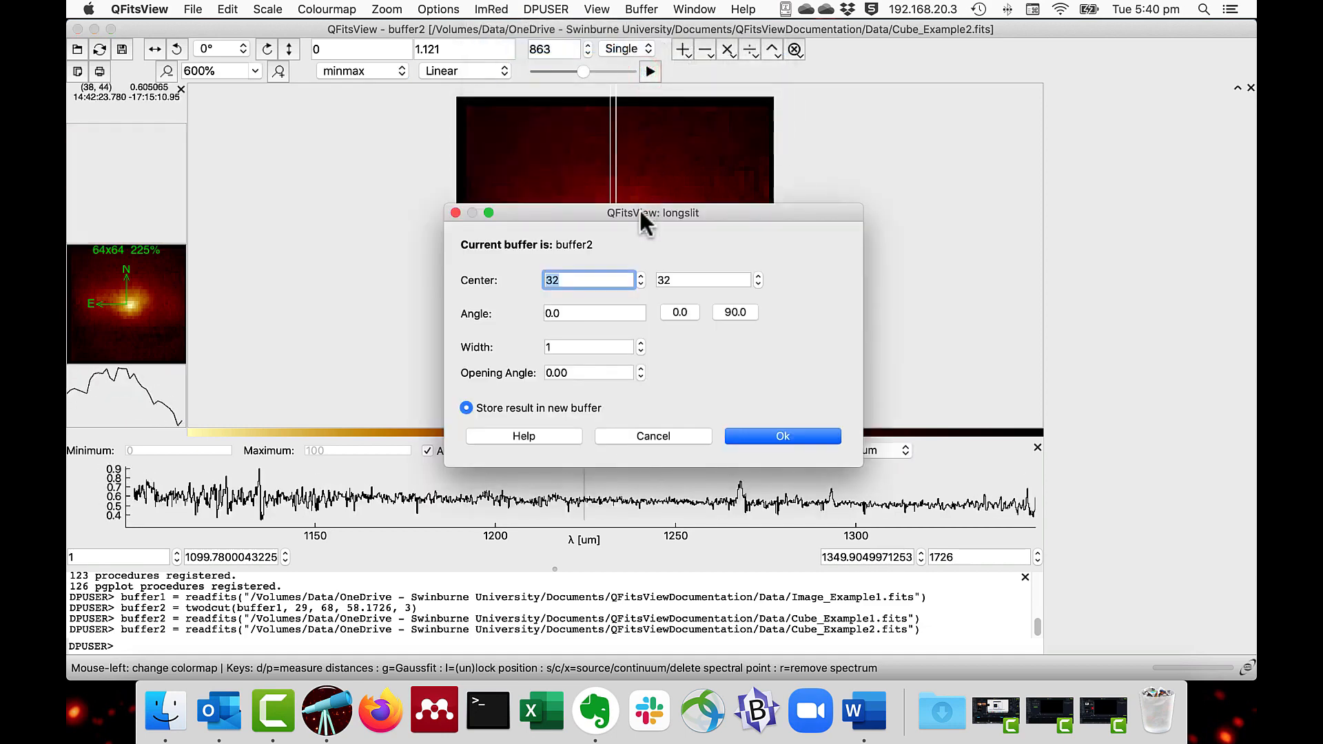
pyautogui.moveTo(639, 210); pyautogui.dragTo(960, 165)
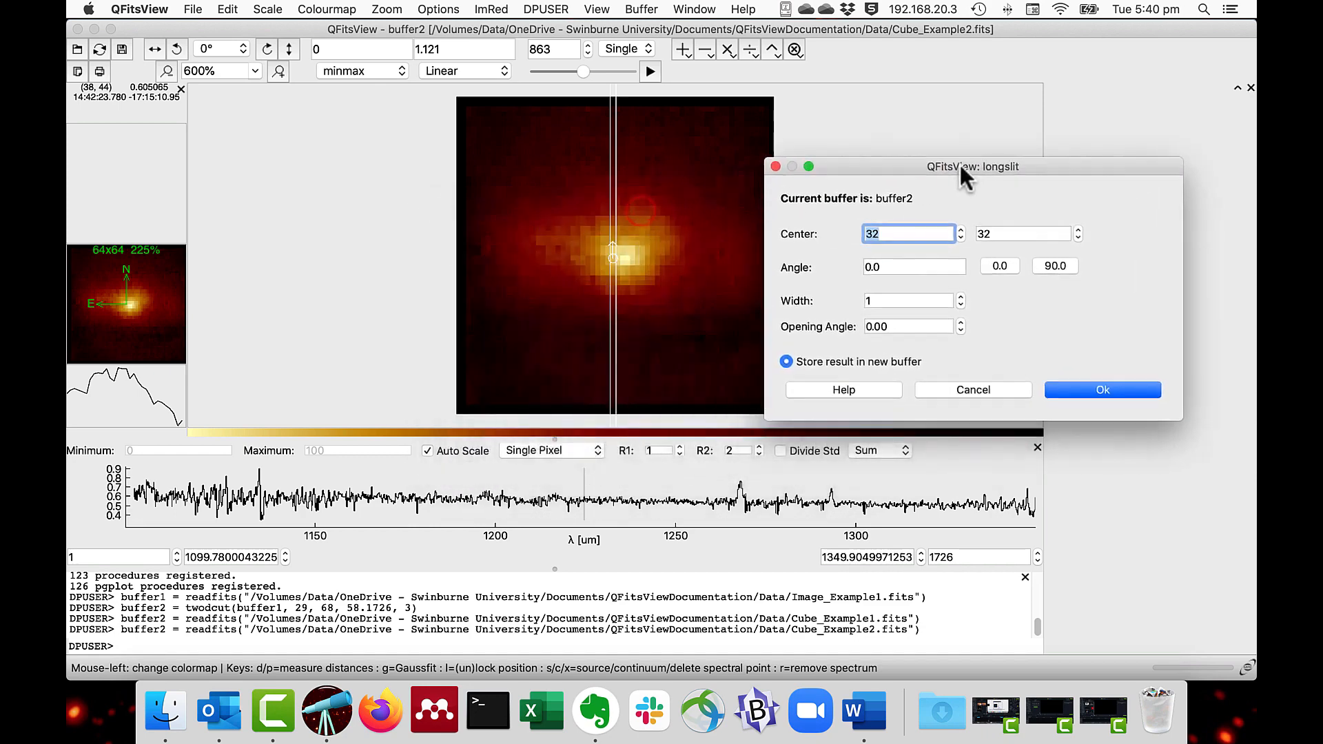
pyautogui.click(613, 256)
pyautogui.click(617, 260)
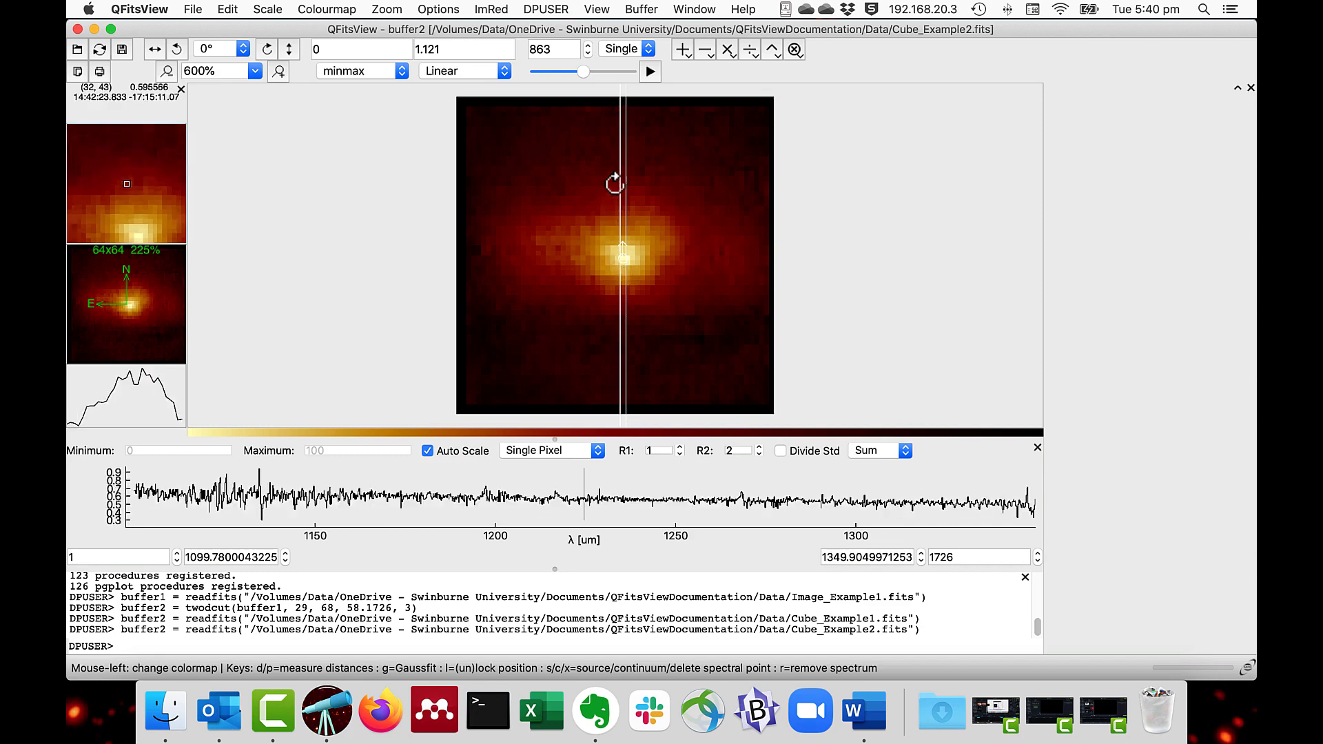
pyautogui.moveTo(623, 121); pyautogui.dragTo(721, 176)
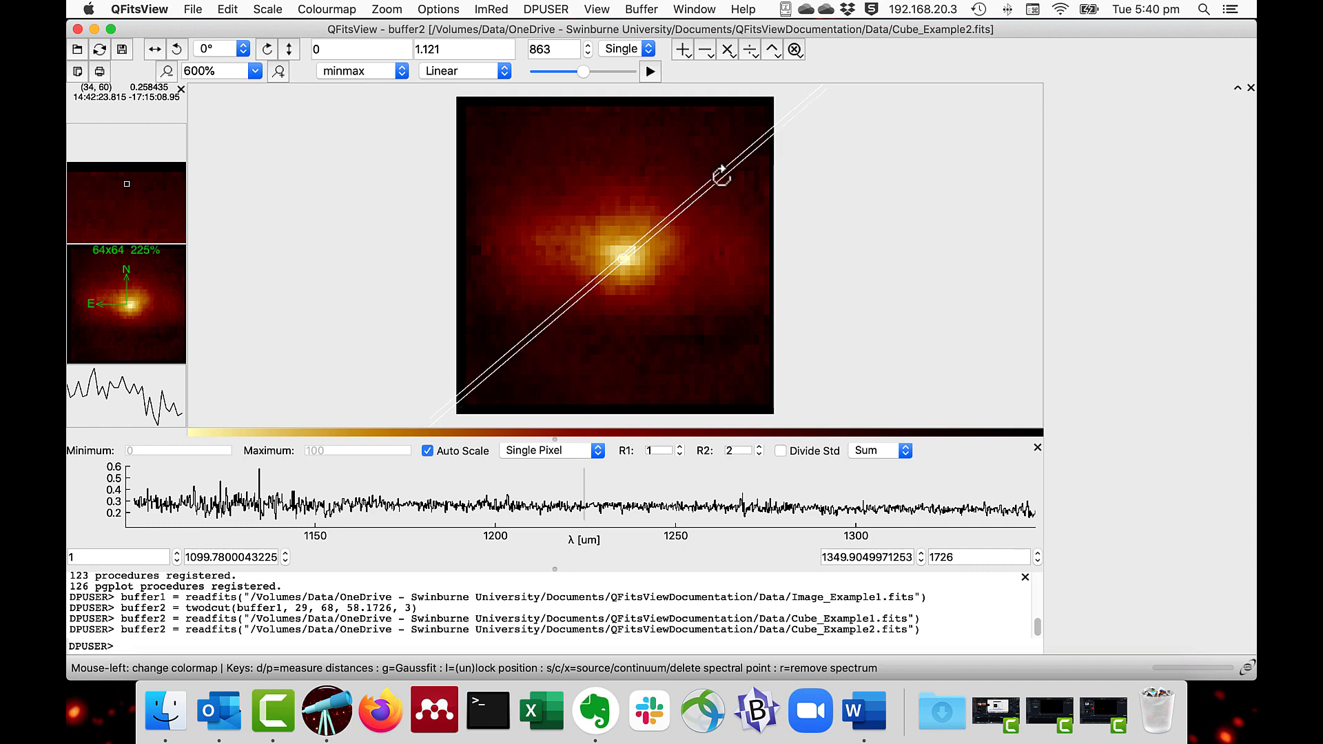
pyautogui.moveTo(721, 176); pyautogui.dragTo(721, 176)
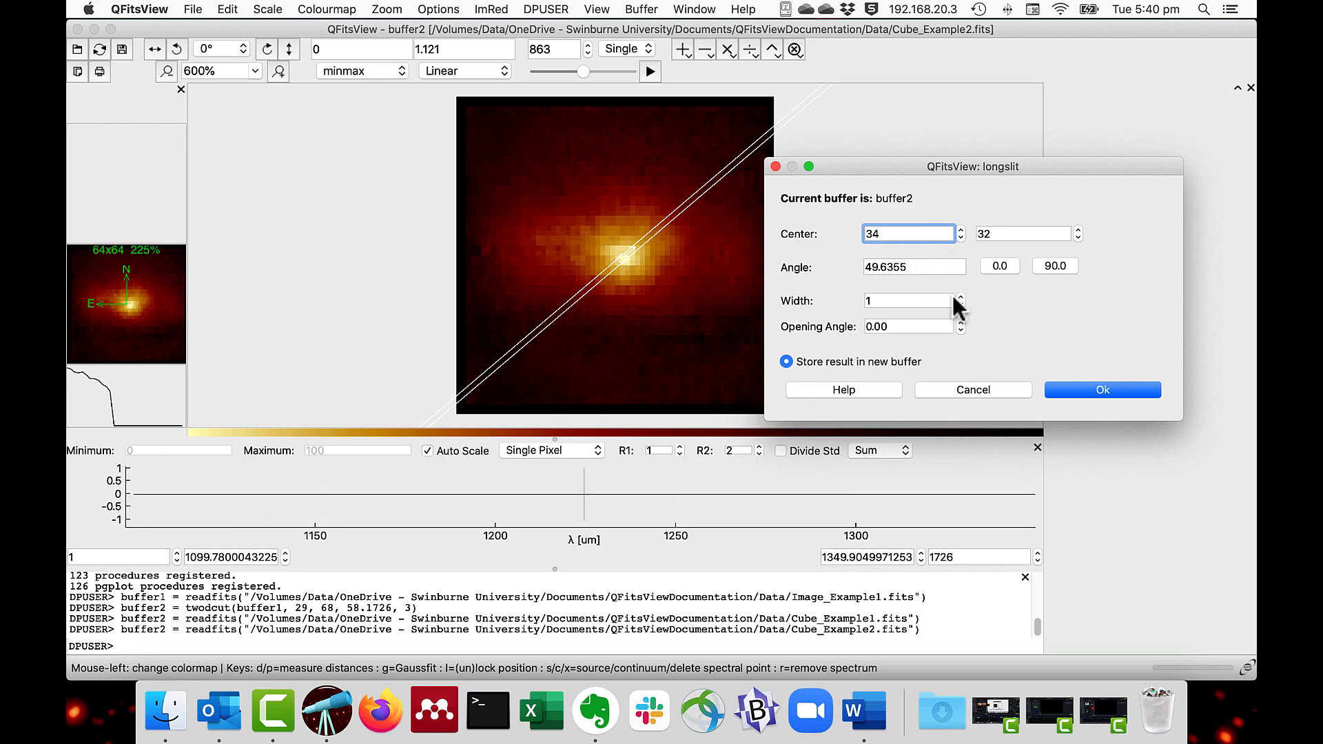
pyautogui.click(1096, 390)
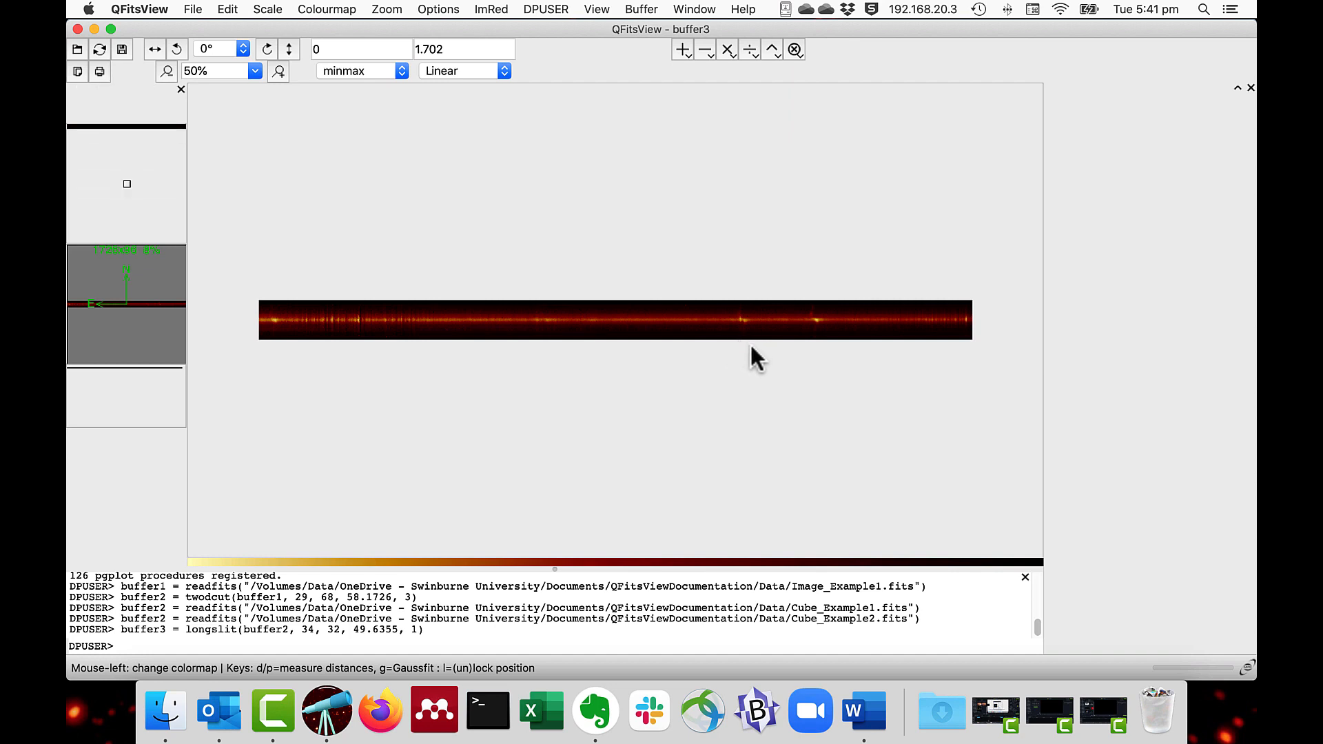
# Step: Display the bright emission-line region of the longslit image at 400% in the rainbow colourmap
pyautogui.click(274, 73)
pyautogui.click(275, 73)
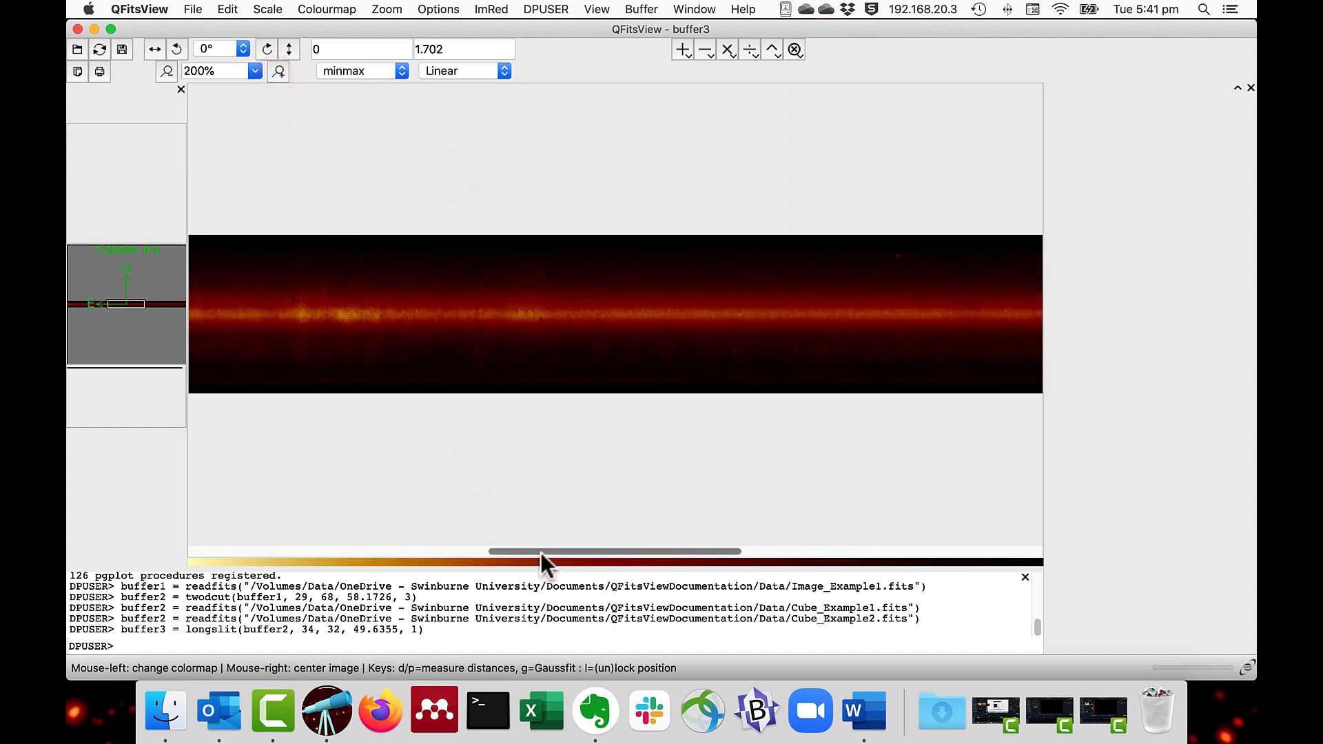
pyautogui.moveTo(540, 552); pyautogui.dragTo(716, 558)
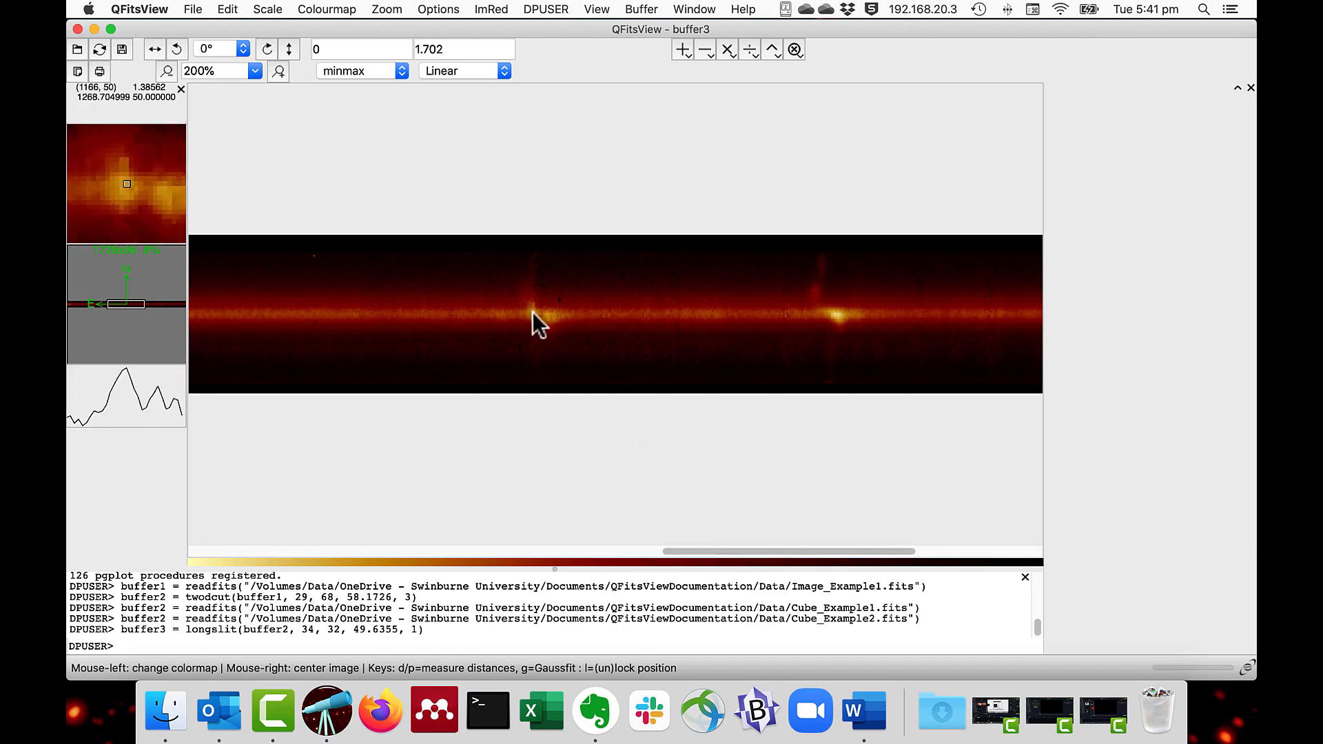
pyautogui.click(278, 71)
pyautogui.click(278, 72)
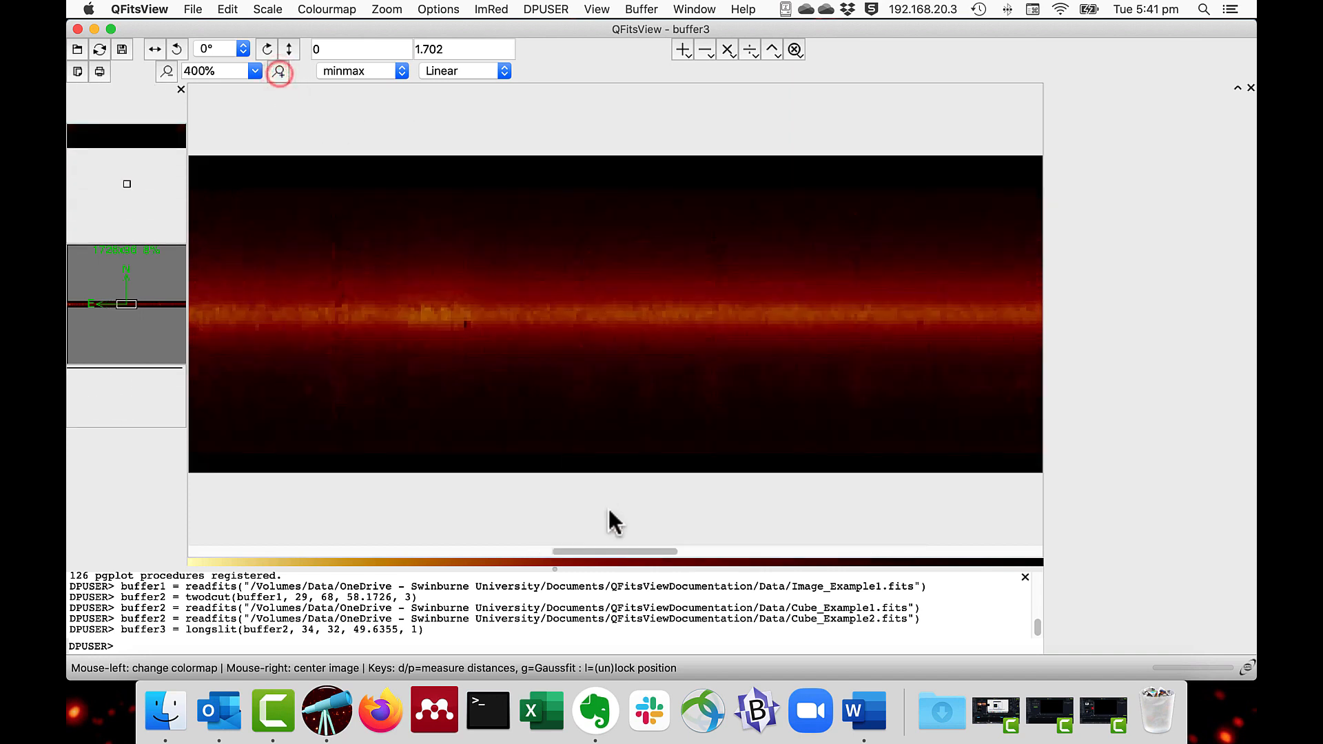
pyautogui.moveTo(614, 551); pyautogui.dragTo(782, 566)
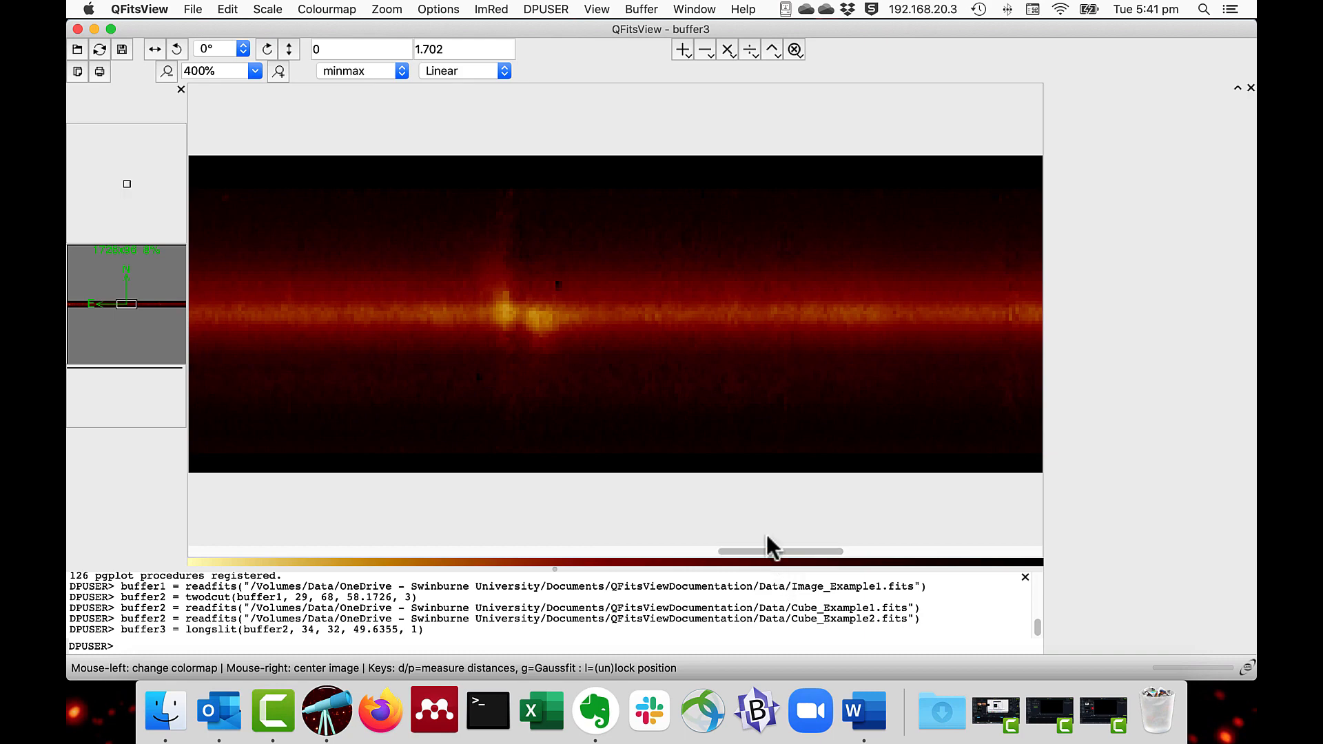
pyautogui.click(321, 9)
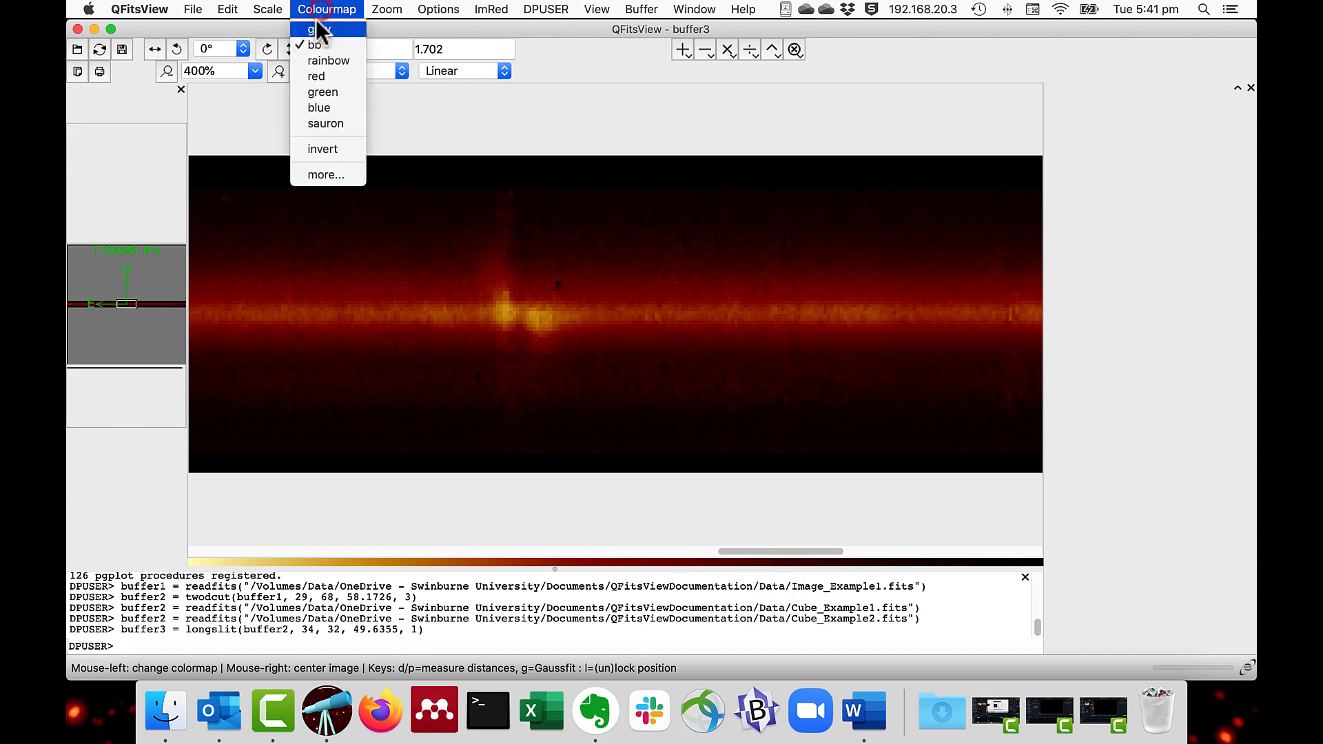
pyautogui.click(320, 60)
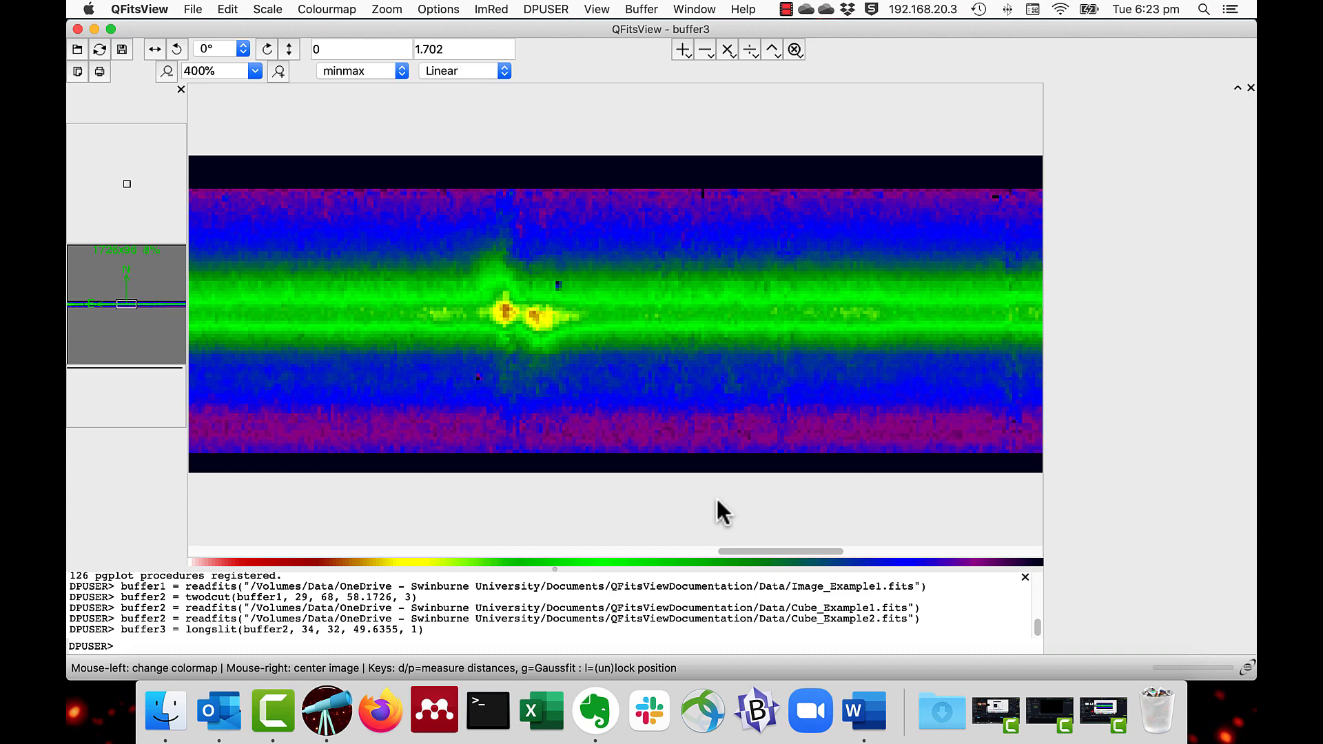
# Step: Load the star cluster image Image_Example2.fits from the Data folder
pyautogui.click(193, 9)
pyautogui.click(196, 28)
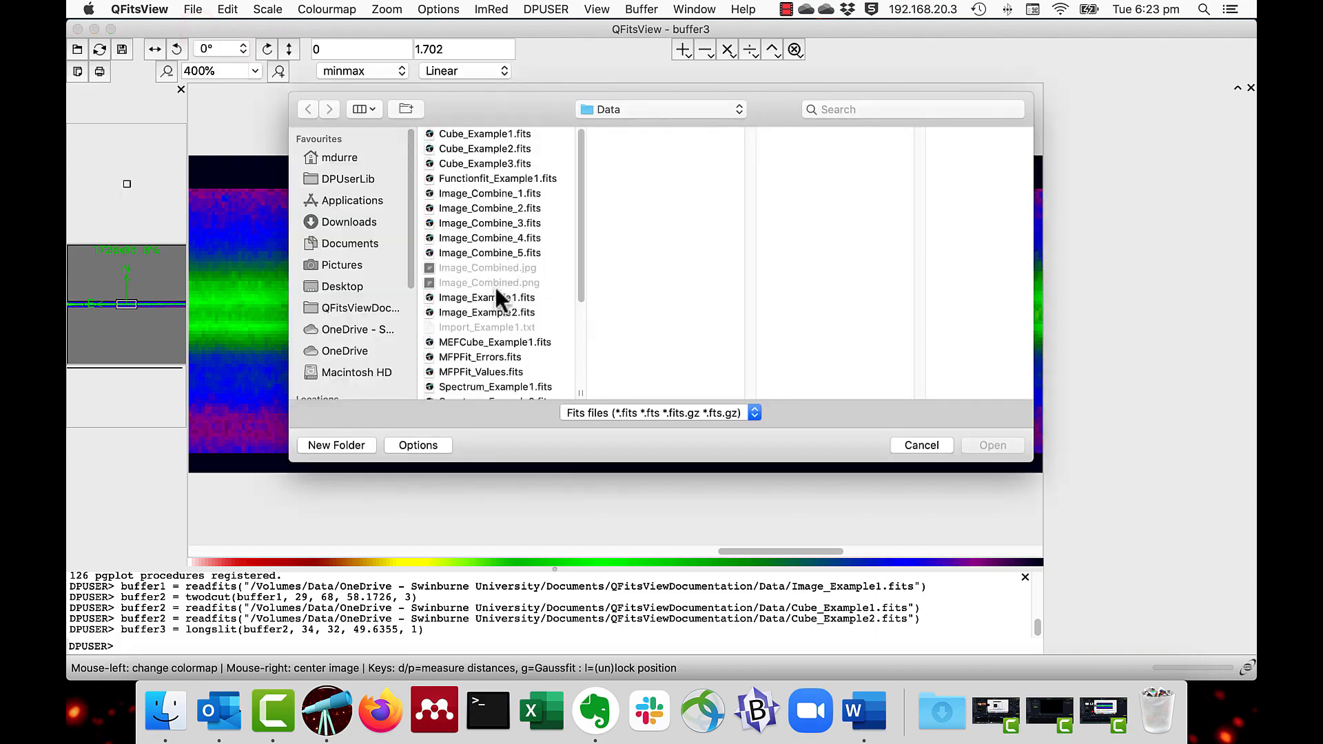
pyautogui.doubleClick(497, 311)
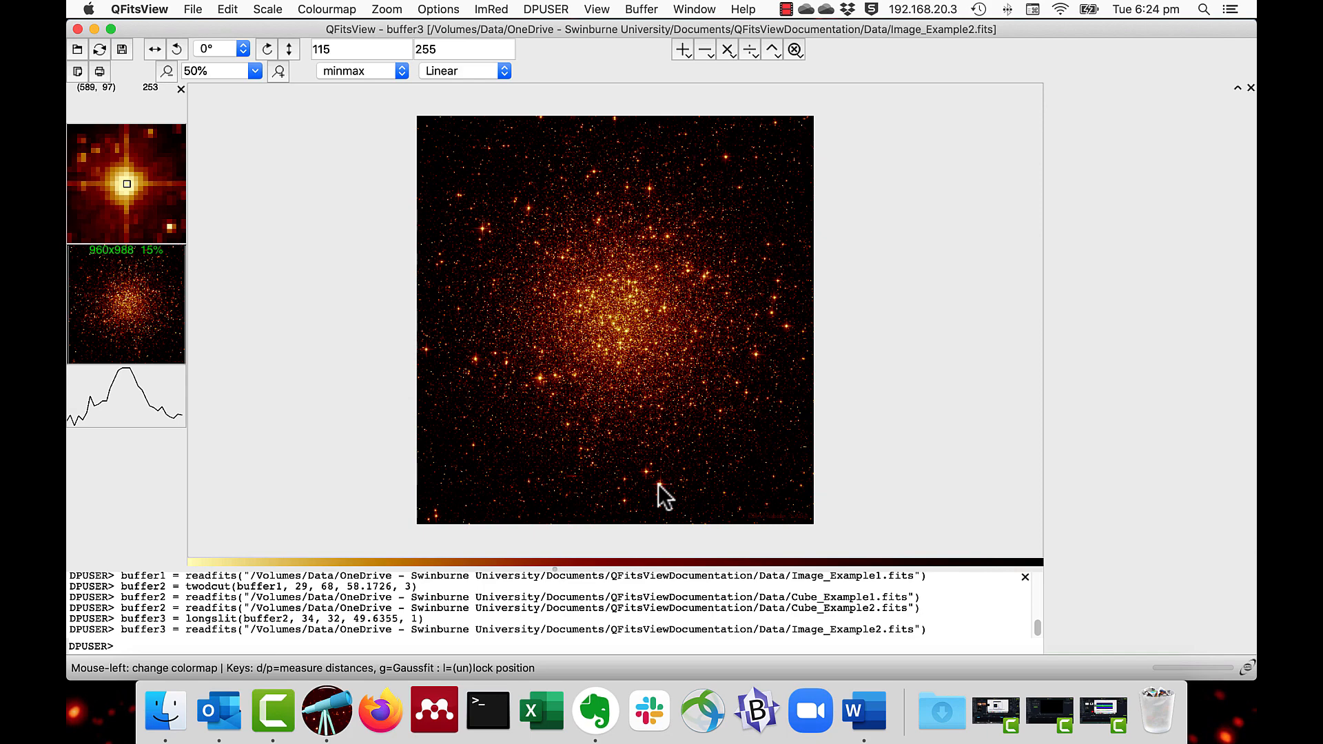
# Step: Mark seven bright stars from below the cluster up along its right side, using the Center method with radius 5
pyautogui.press('p')
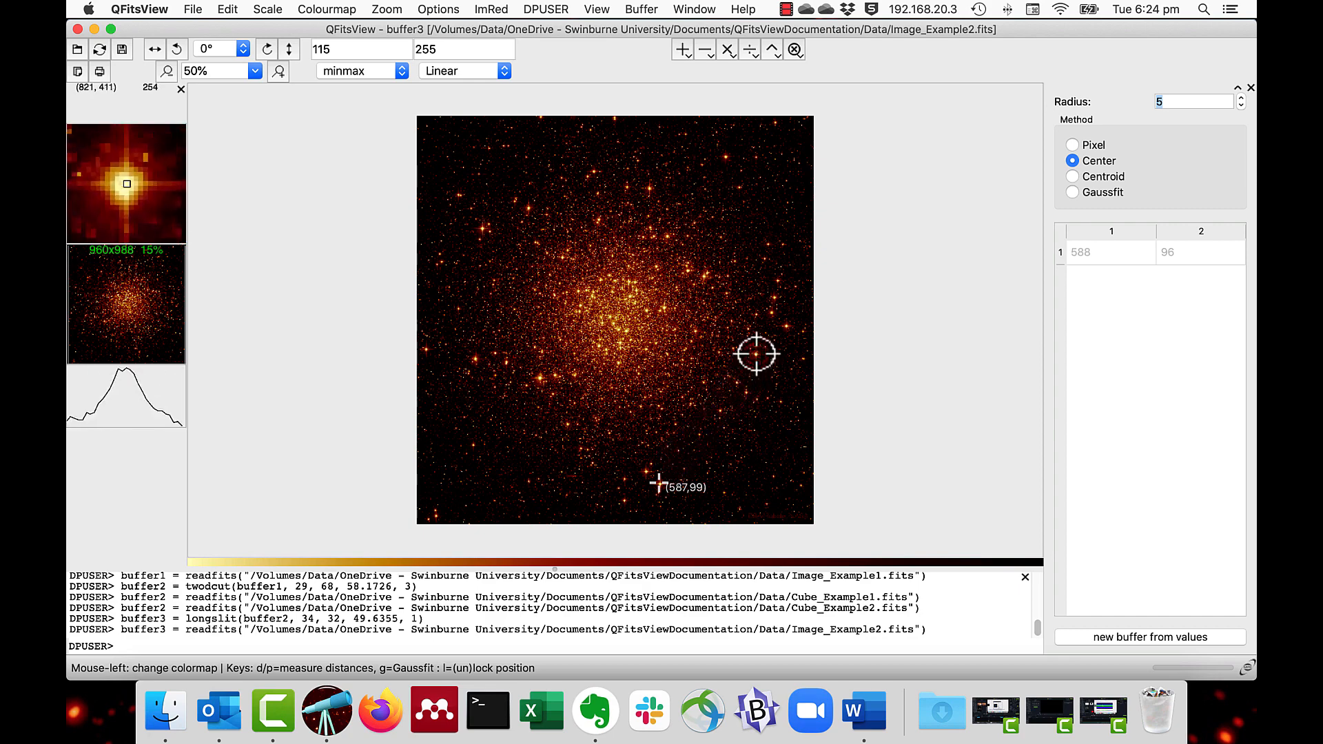
pyautogui.press('m')
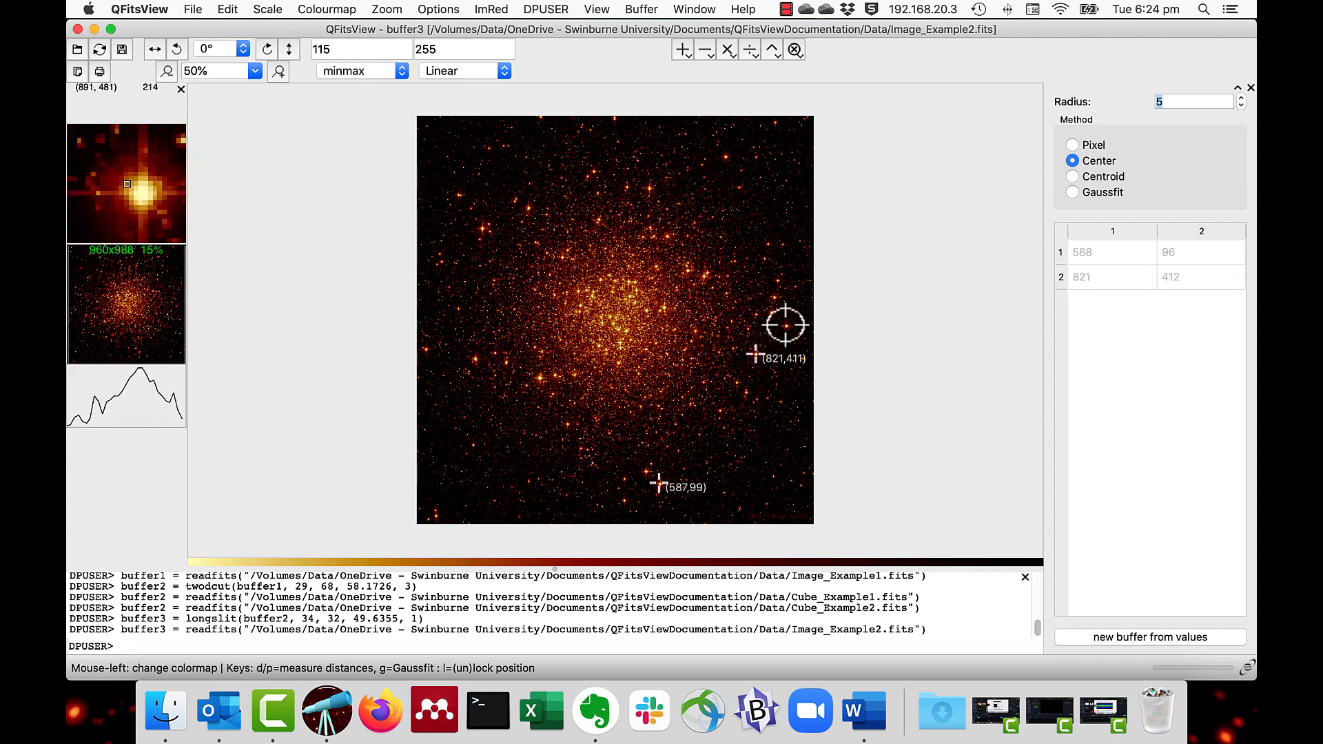
pyautogui.press('m')
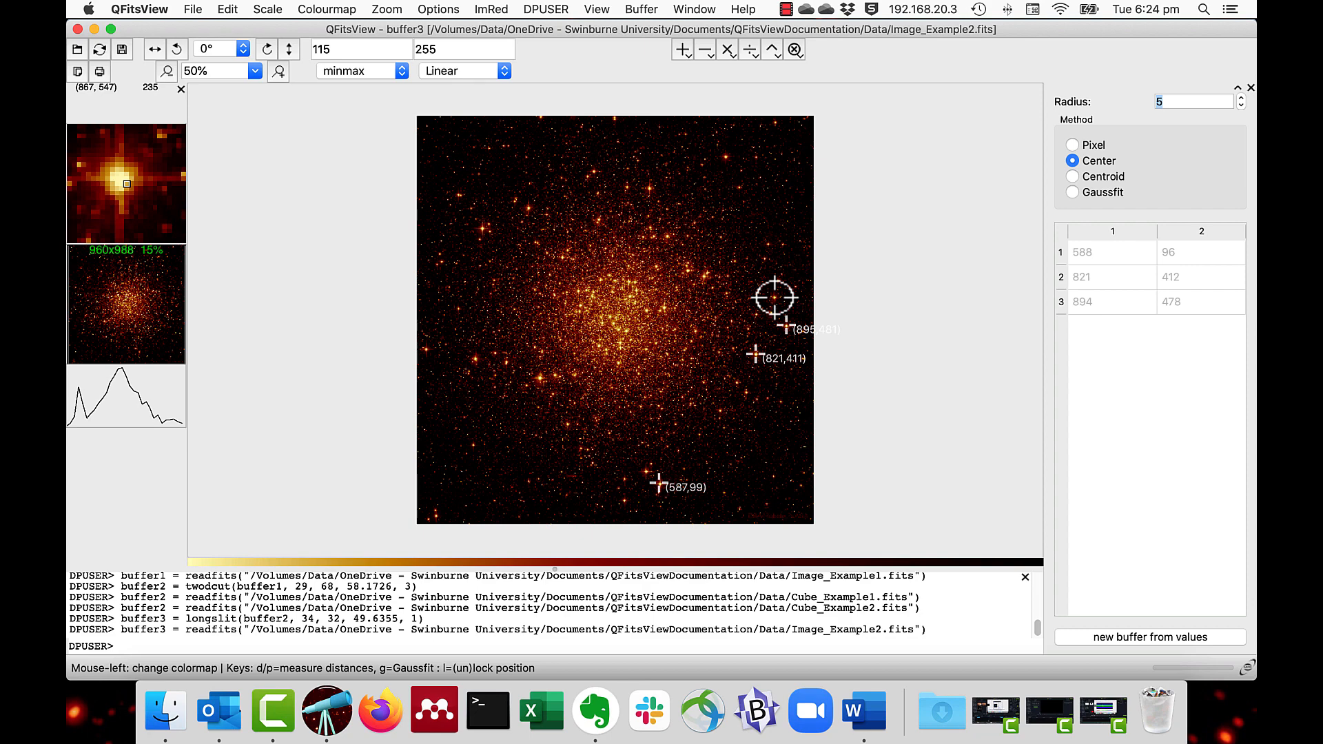
pyautogui.press('m')
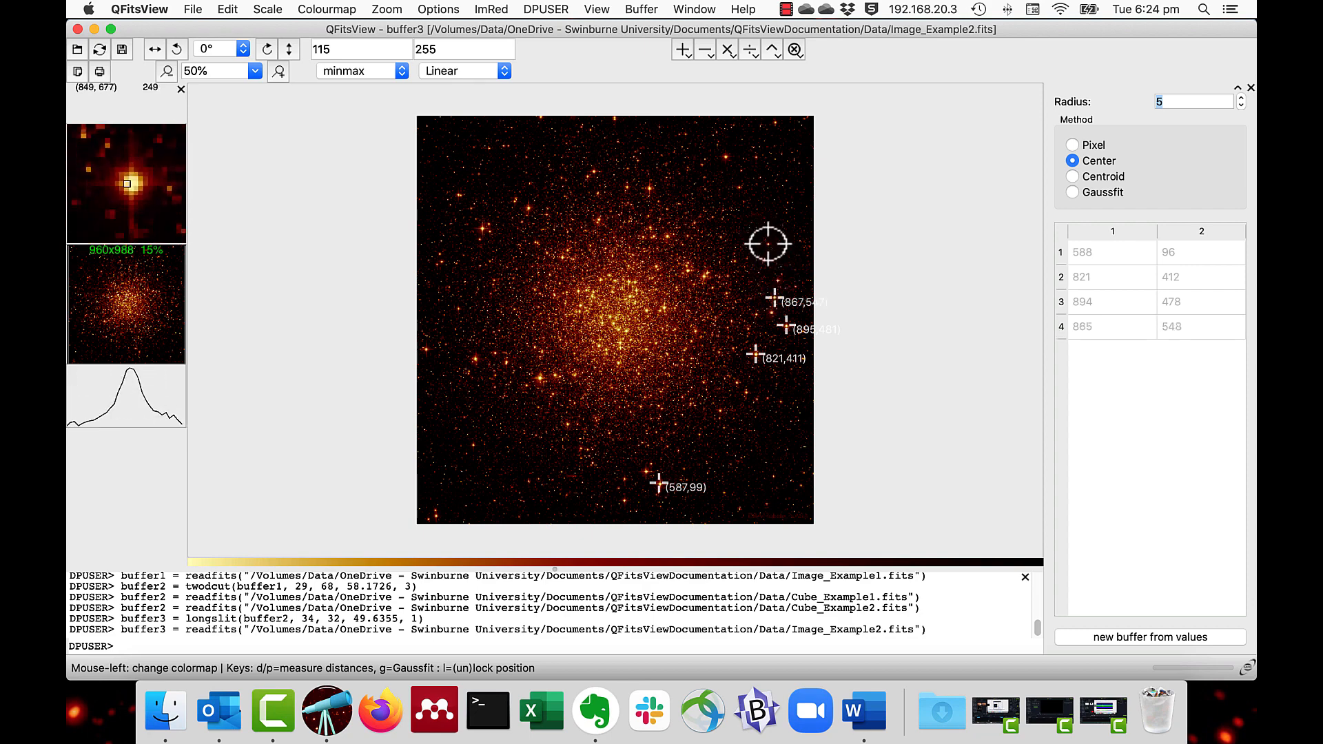
pyautogui.press('m')
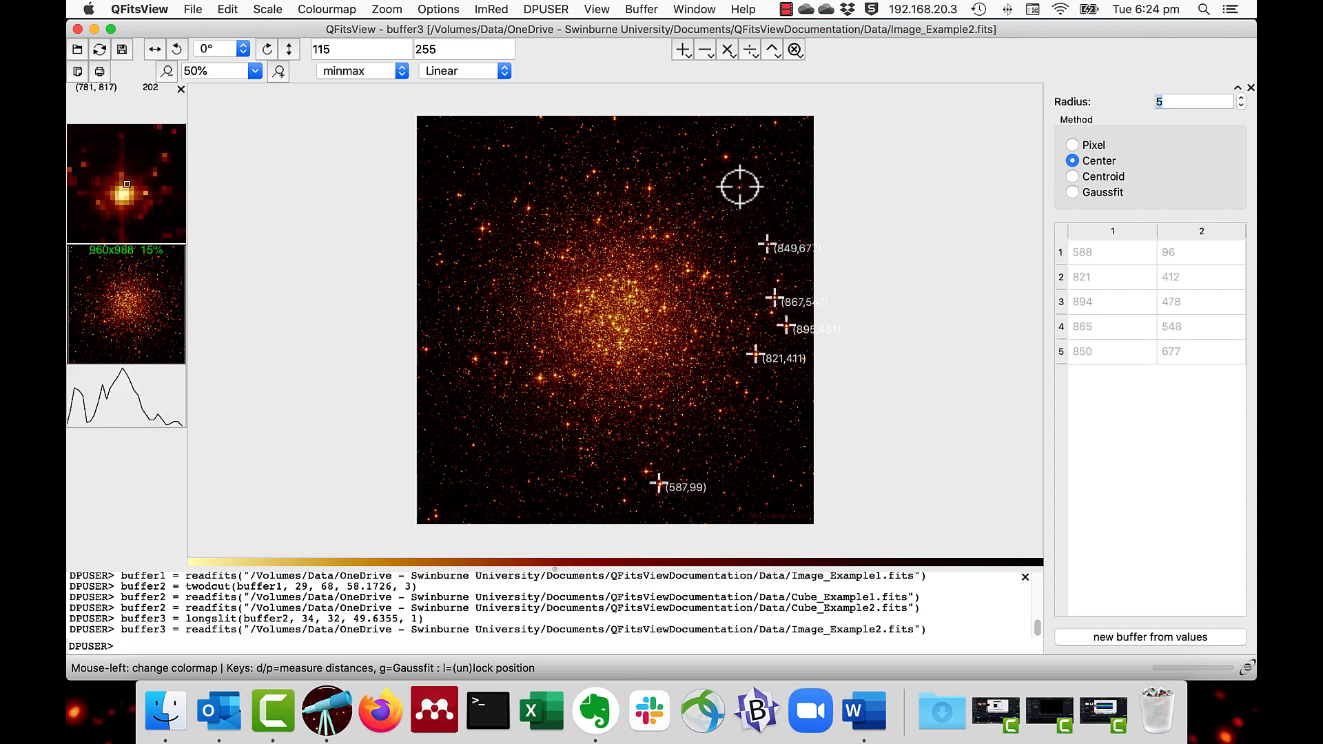
pyautogui.press('m')
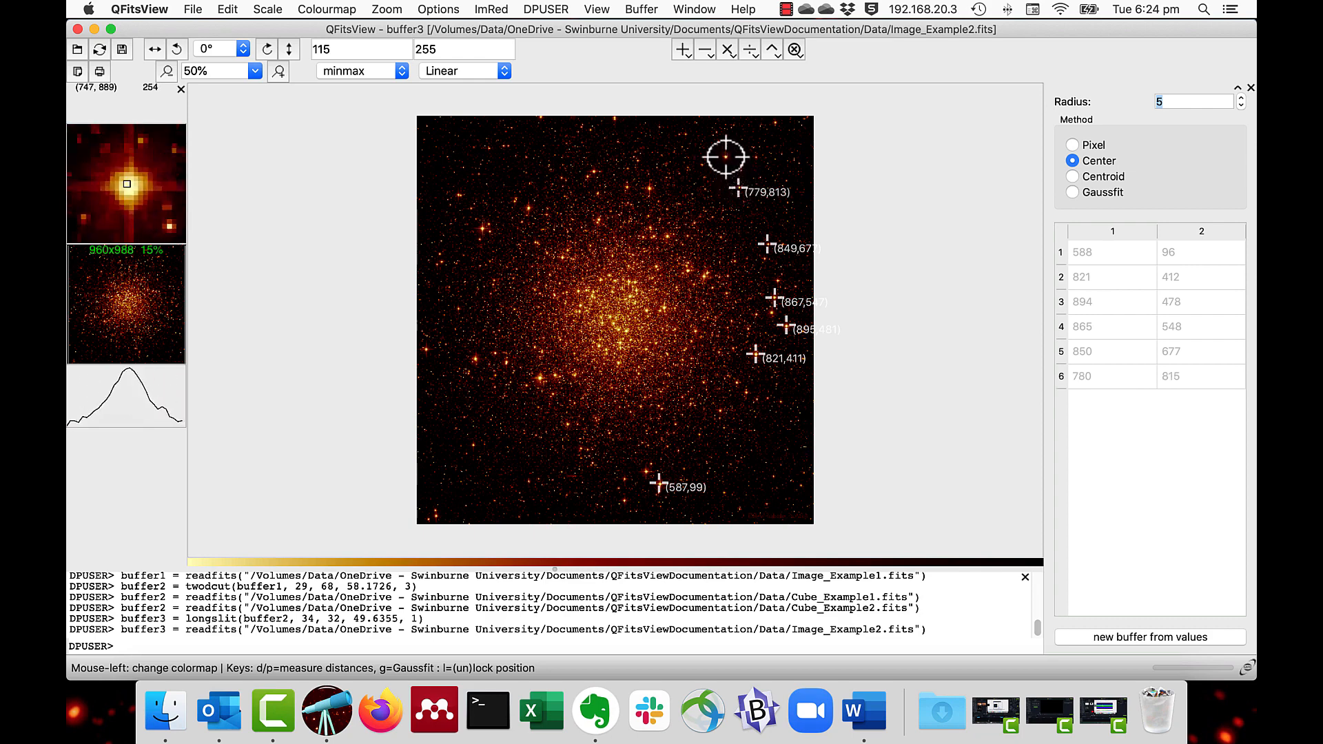
pyautogui.press('m')
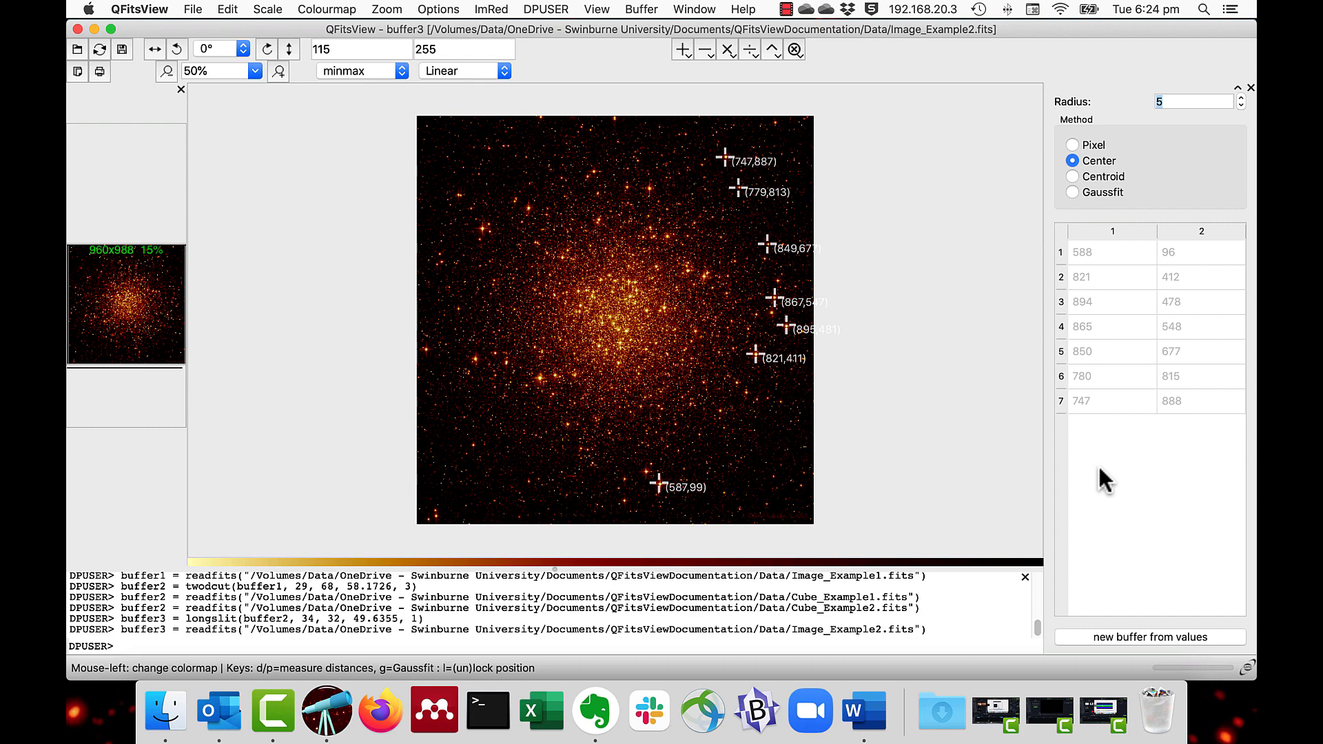
# Step: Compare the marked star positions using the Pixel, Center, Centroid and Gaussfit methods, keep Gaussfit selected, and exit position marking
pyautogui.click(1072, 144)
pyautogui.click(1072, 160)
pyautogui.click(1072, 177)
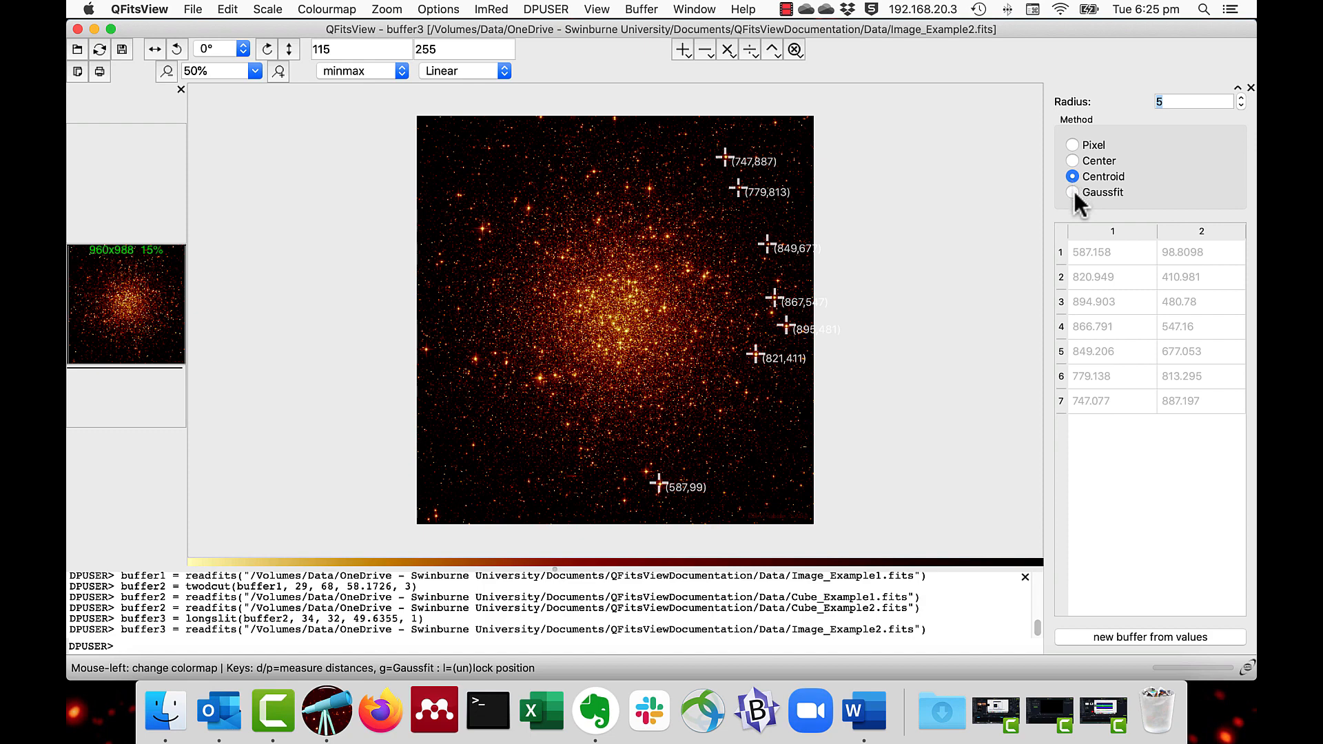
pyautogui.click(1073, 193)
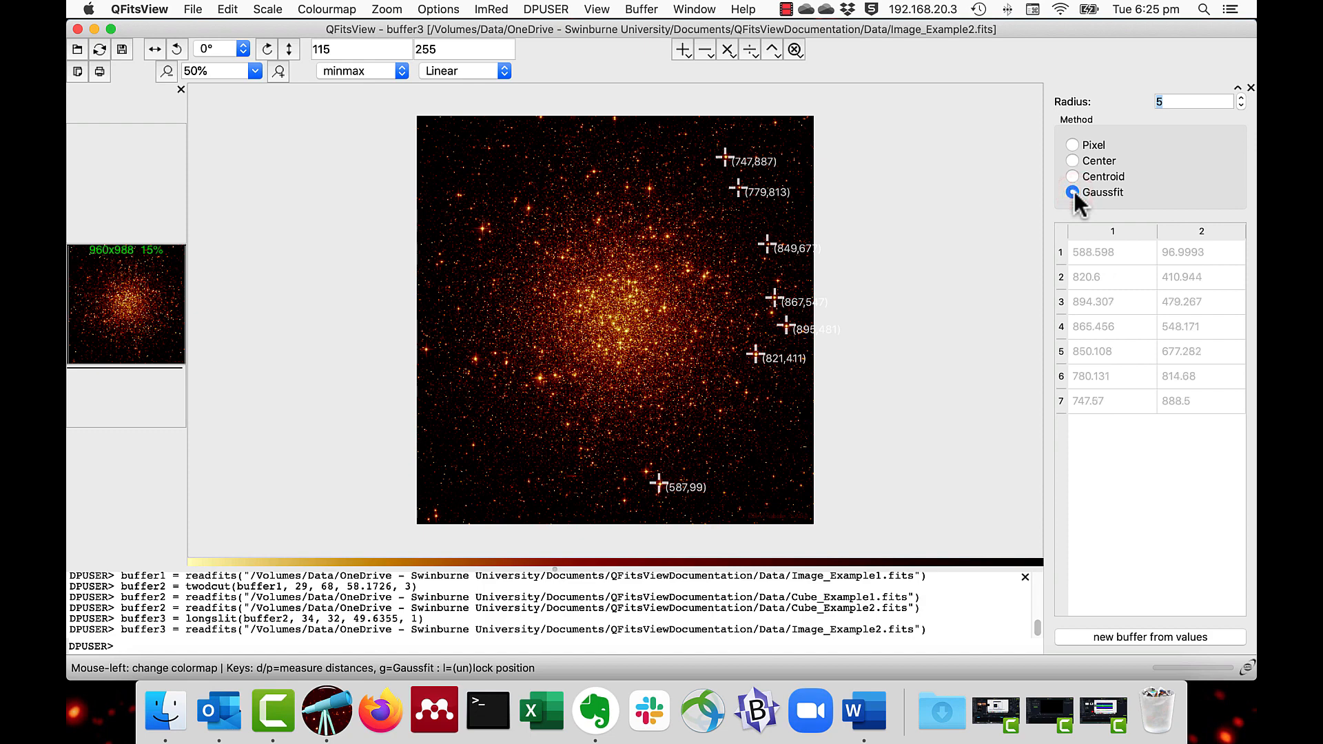
pyautogui.press('Escape')
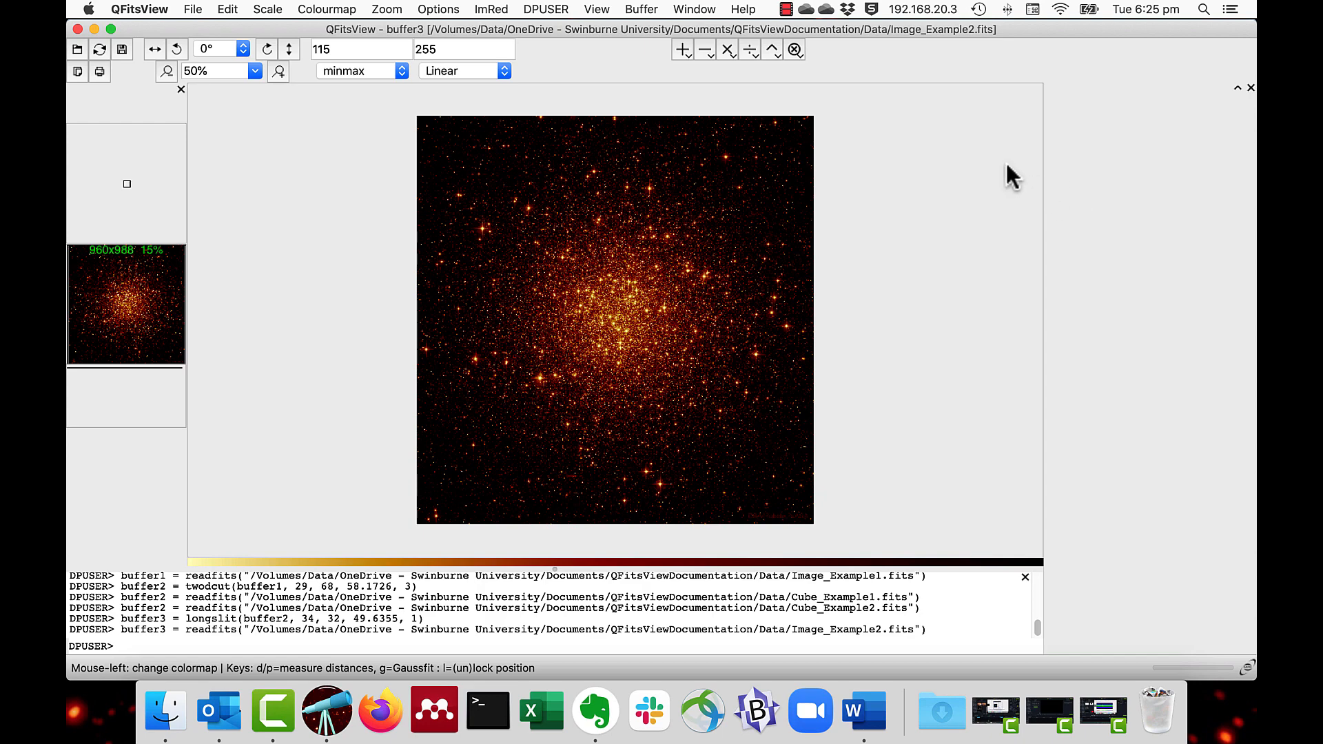
# Step: Mark stars at about (589,97), (141,399) and (271,761) using Gaussfit with radius 5, and create a new buffer from the values
pyautogui.click(480, 9)
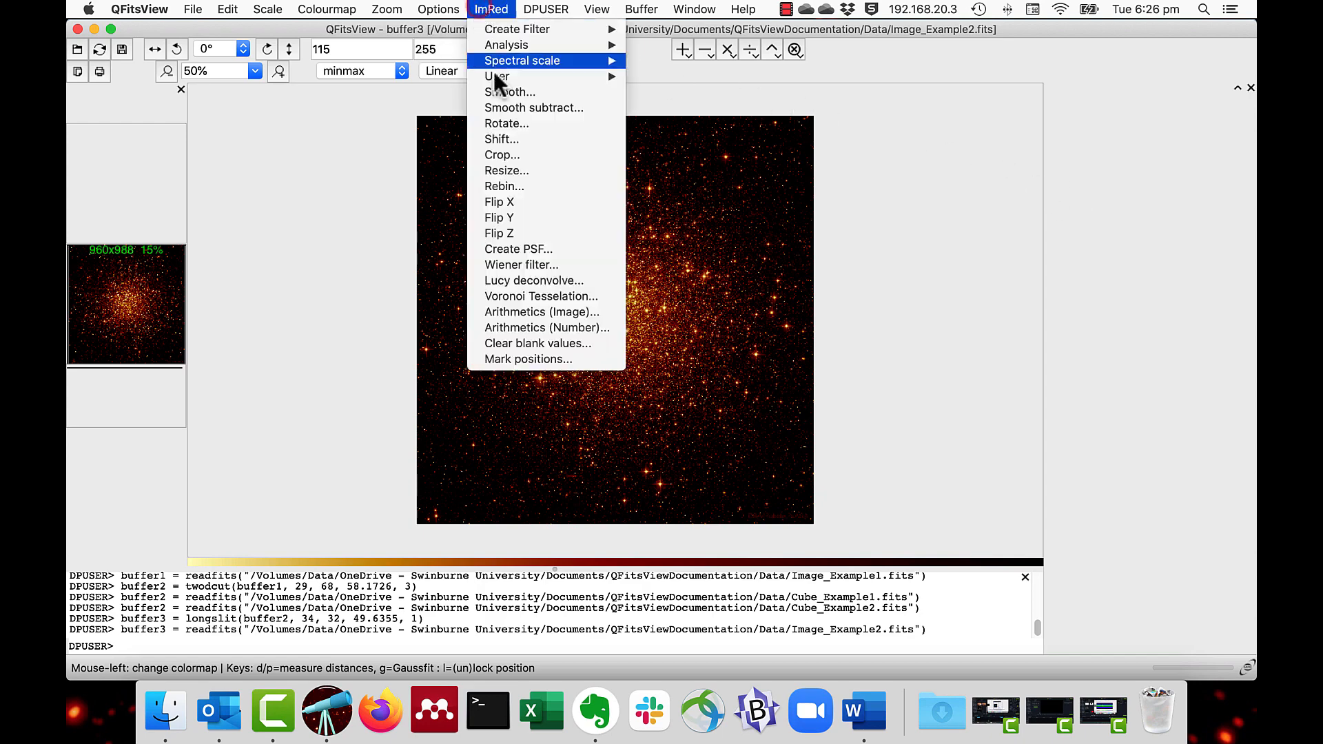
pyautogui.click(519, 358)
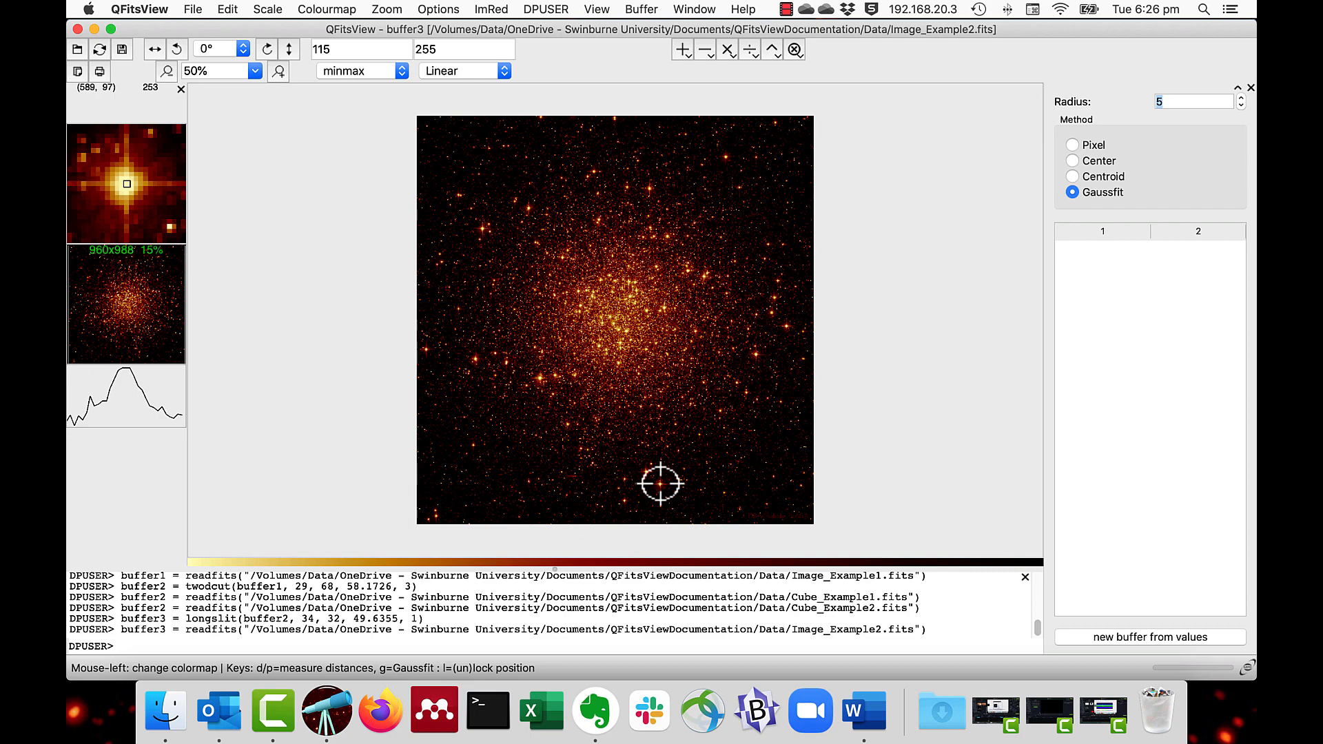
pyautogui.click(661, 484)
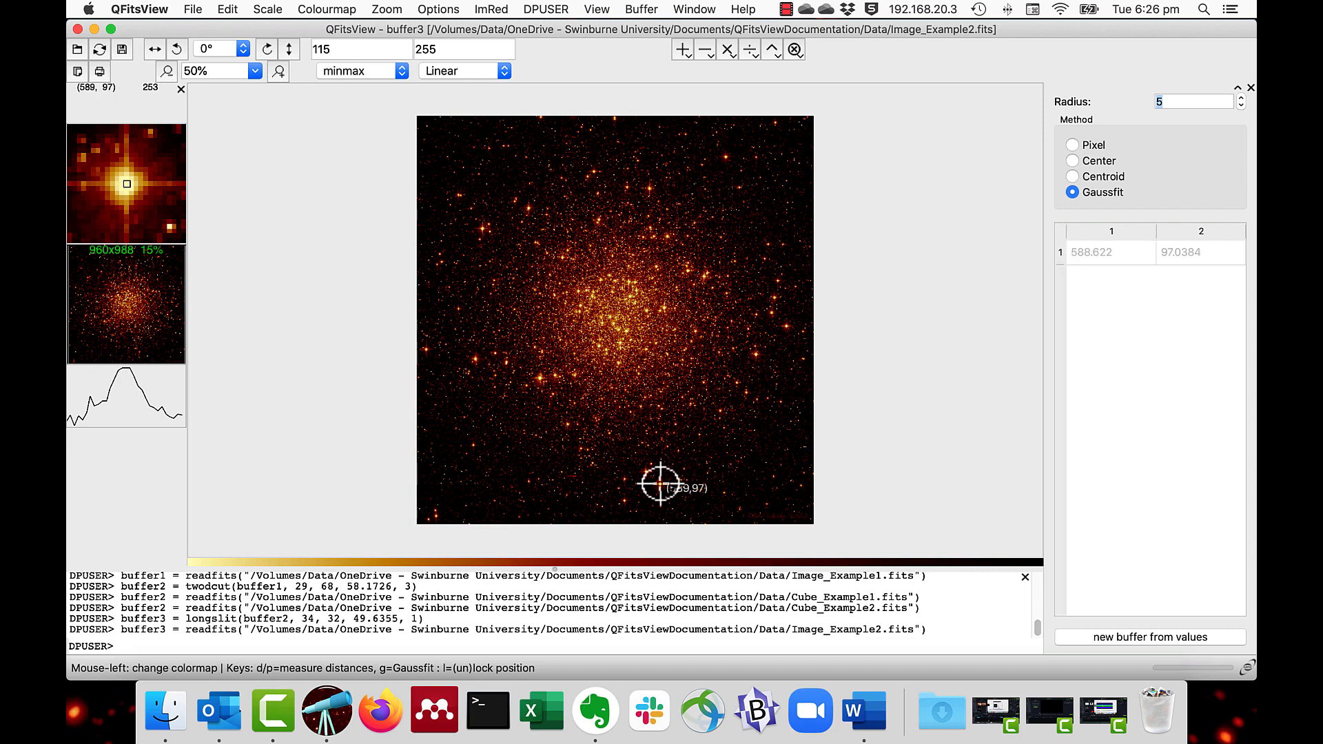
pyautogui.click(476, 359)
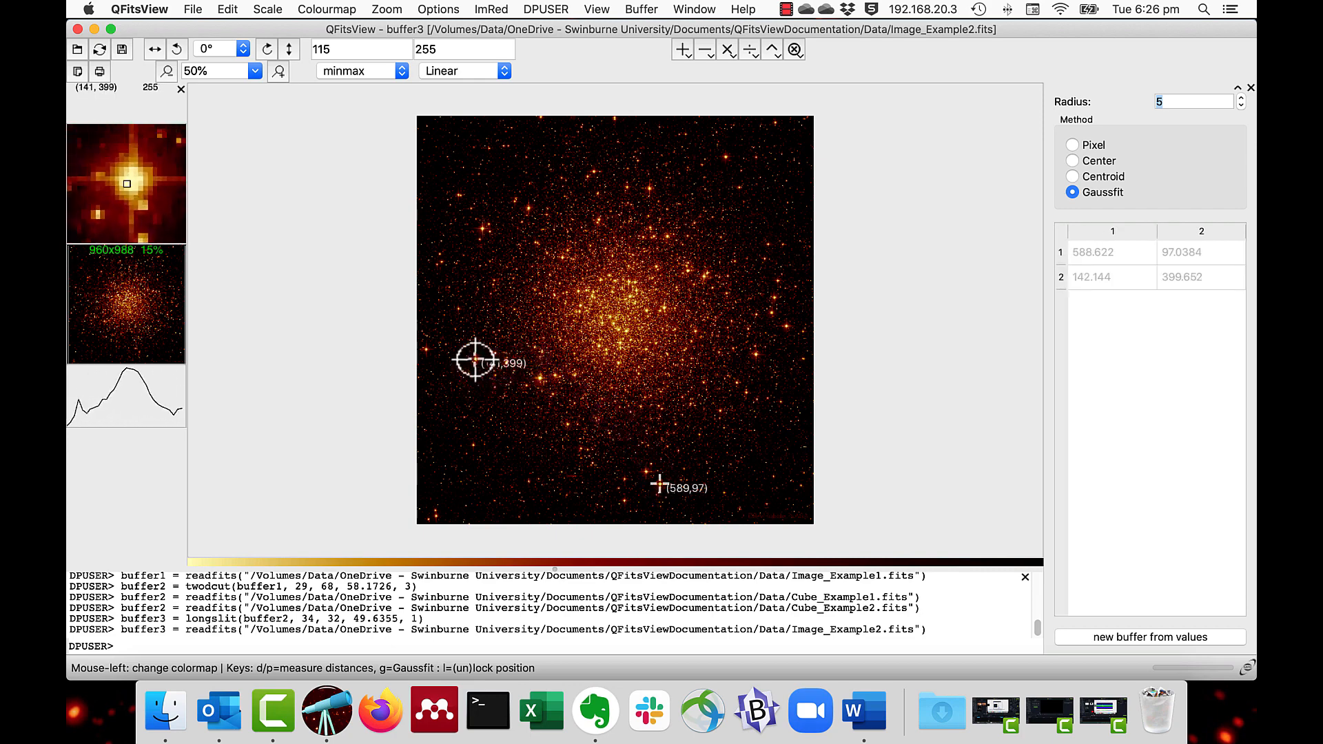
pyautogui.click(528, 208)
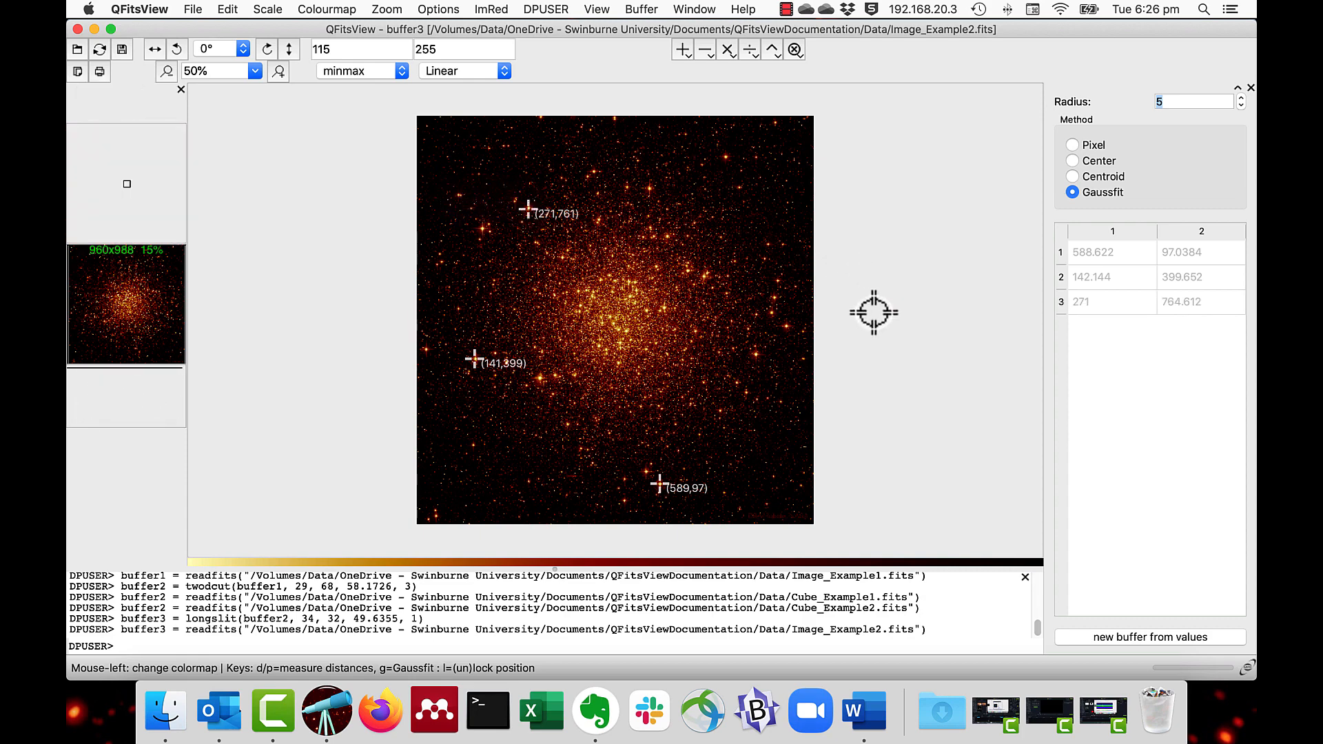
pyautogui.click(1112, 635)
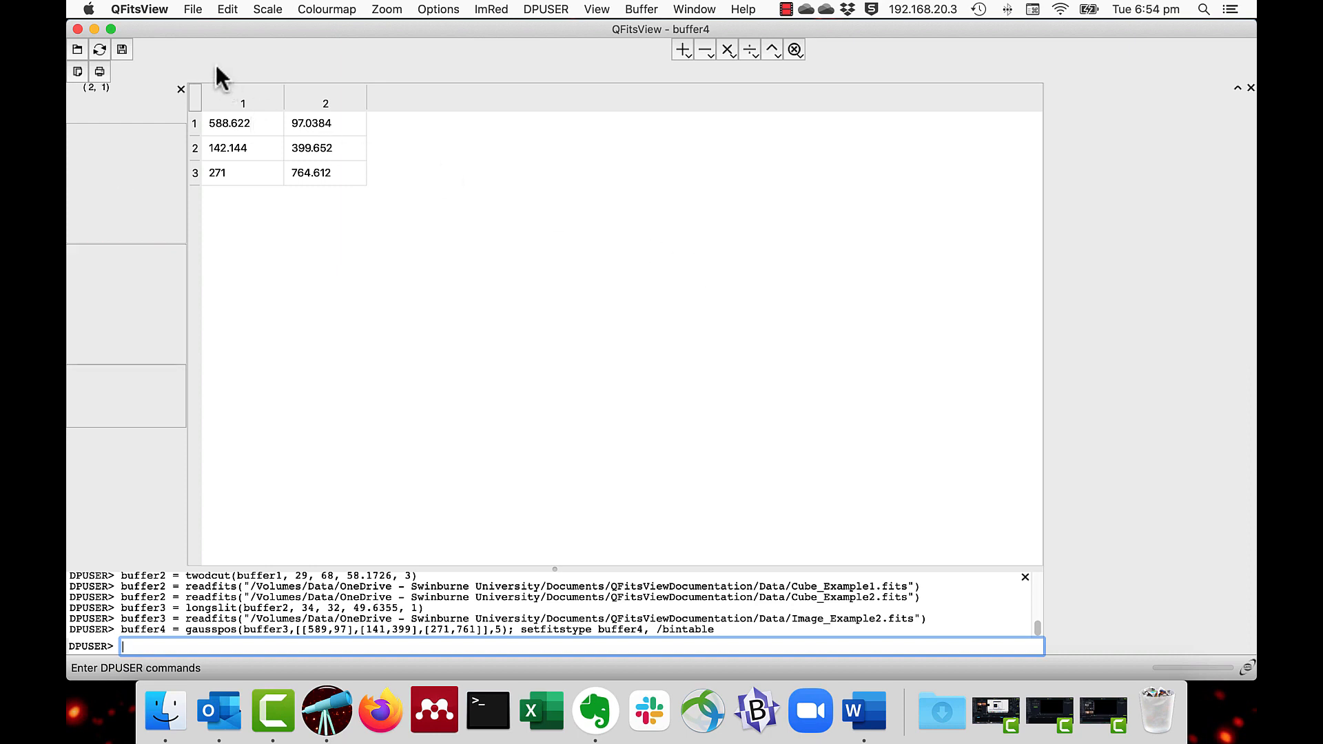
# Step: Load the image Image_Example1.fits from the Data folder
pyautogui.click(193, 8)
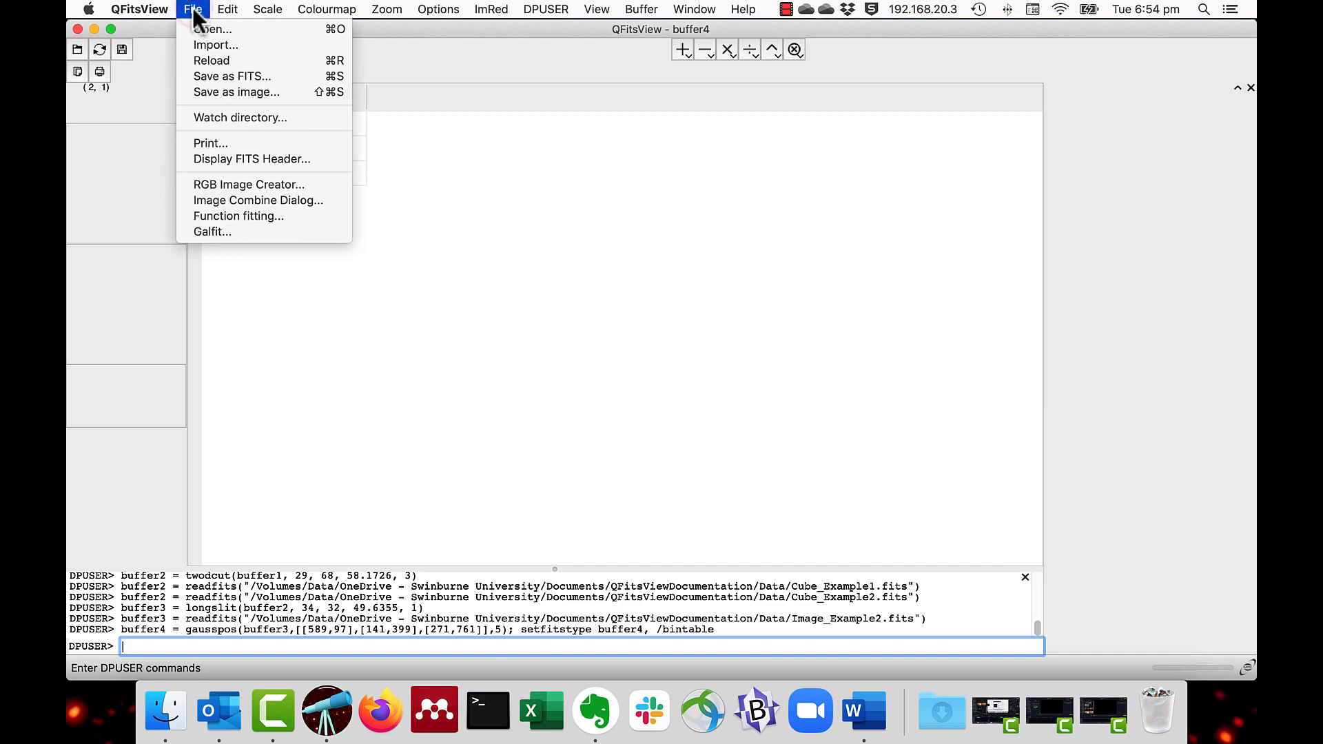
pyautogui.click(200, 28)
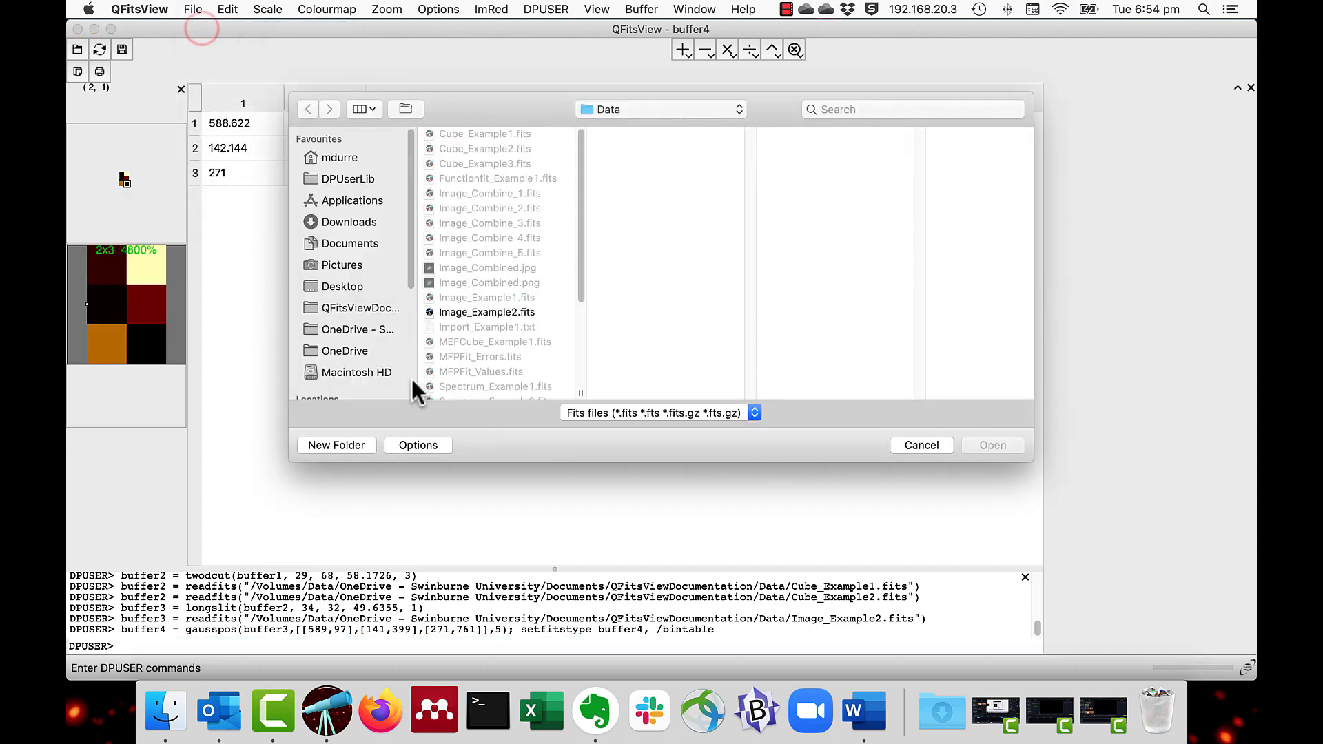
pyautogui.click(459, 299)
pyautogui.doubleClick(459, 299)
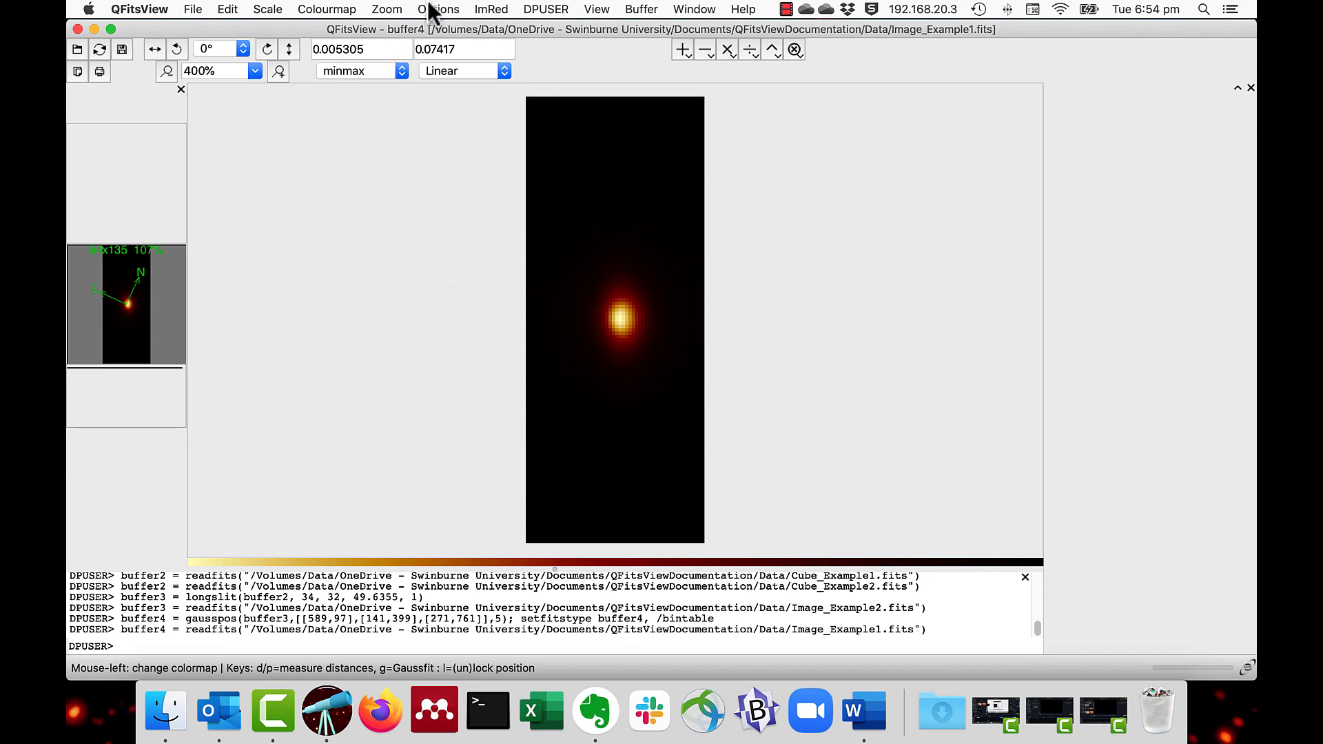
# Step: Show the pixel statistics for the whole image and dismiss the report
pyautogui.click(493, 8)
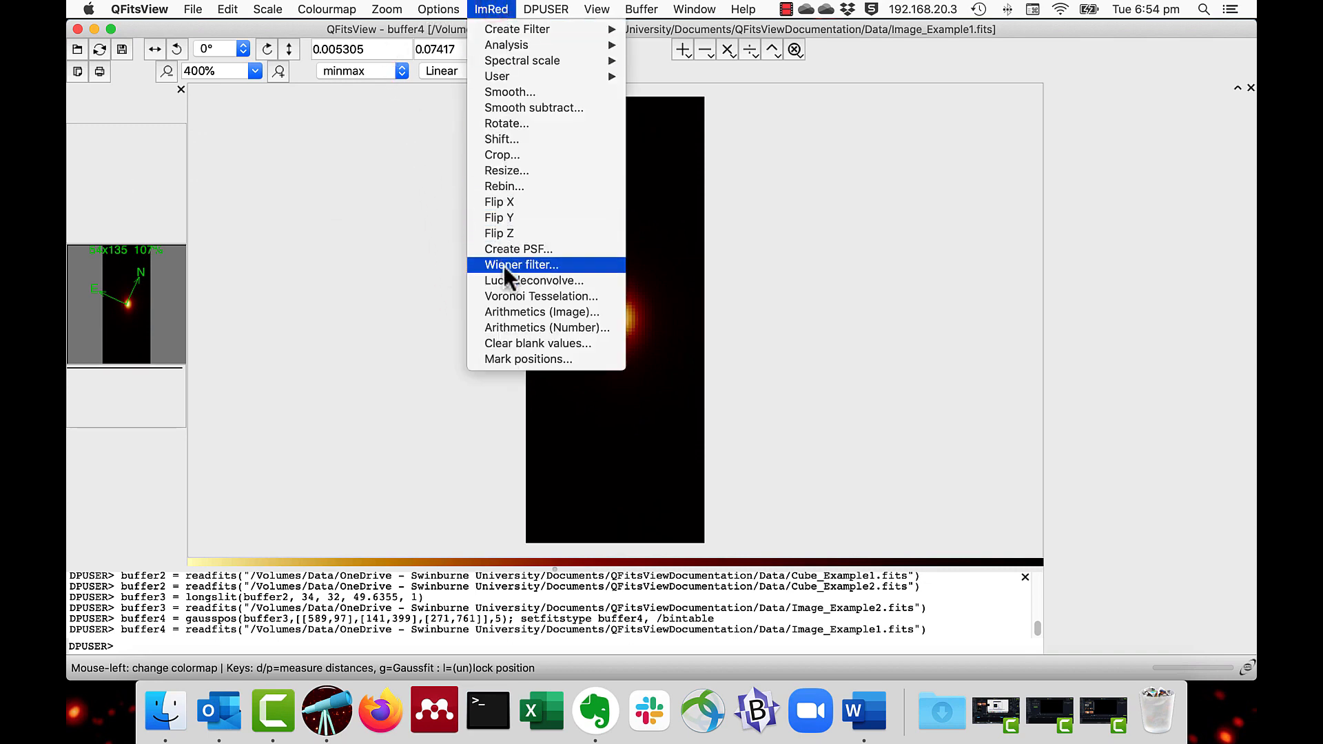
pyautogui.moveTo(510, 42)
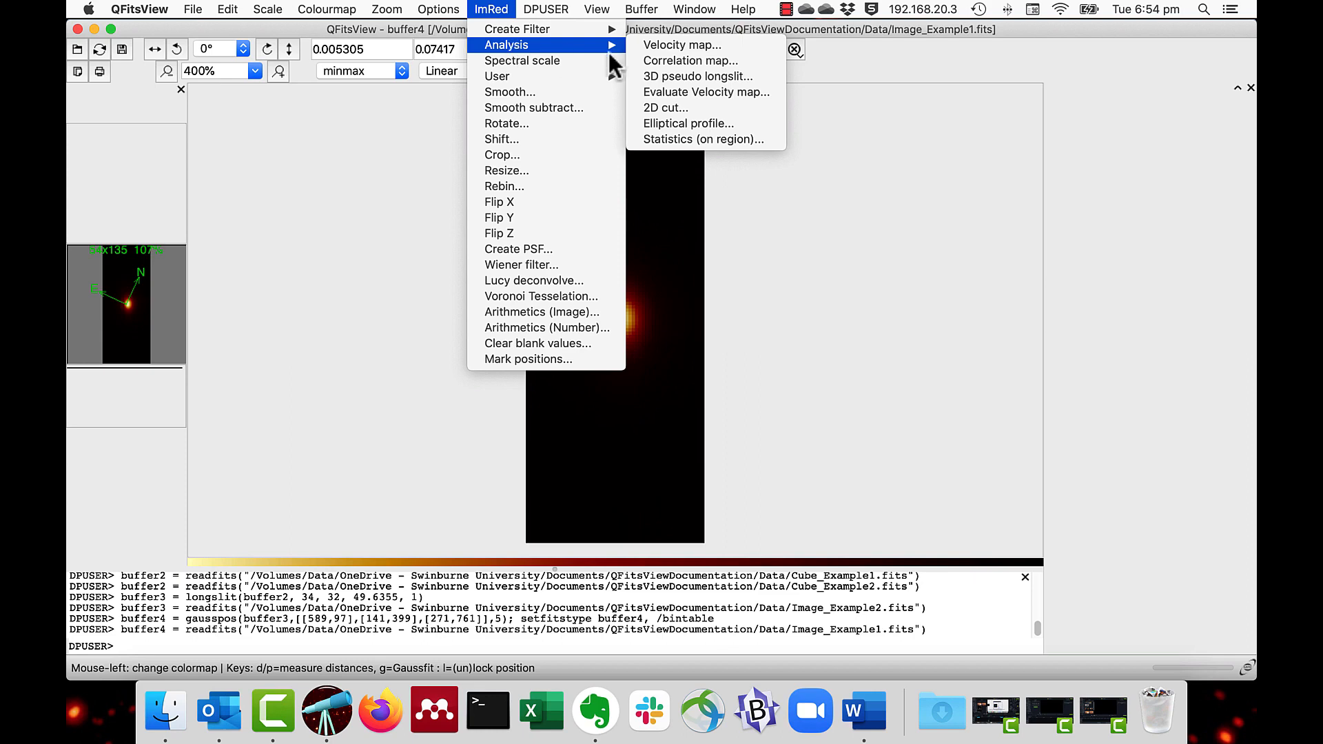
pyautogui.click(650, 139)
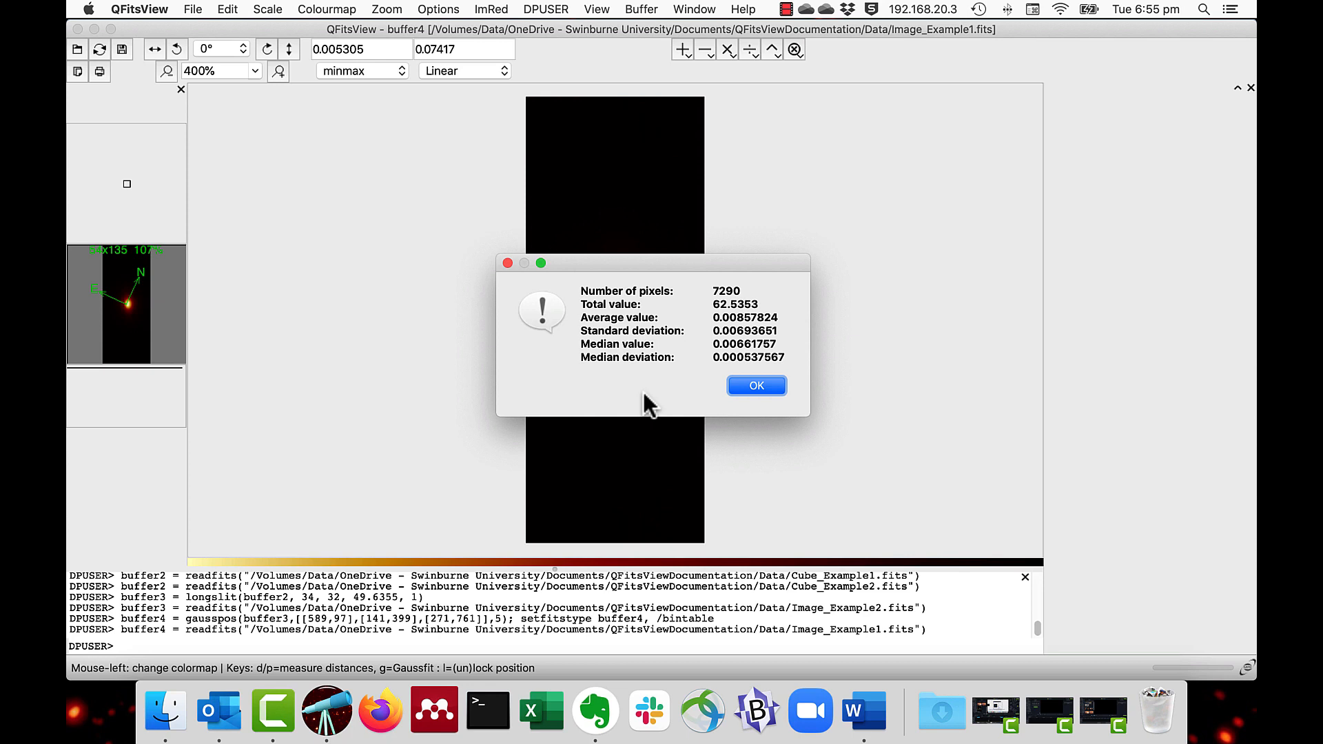
pyautogui.click(737, 388)
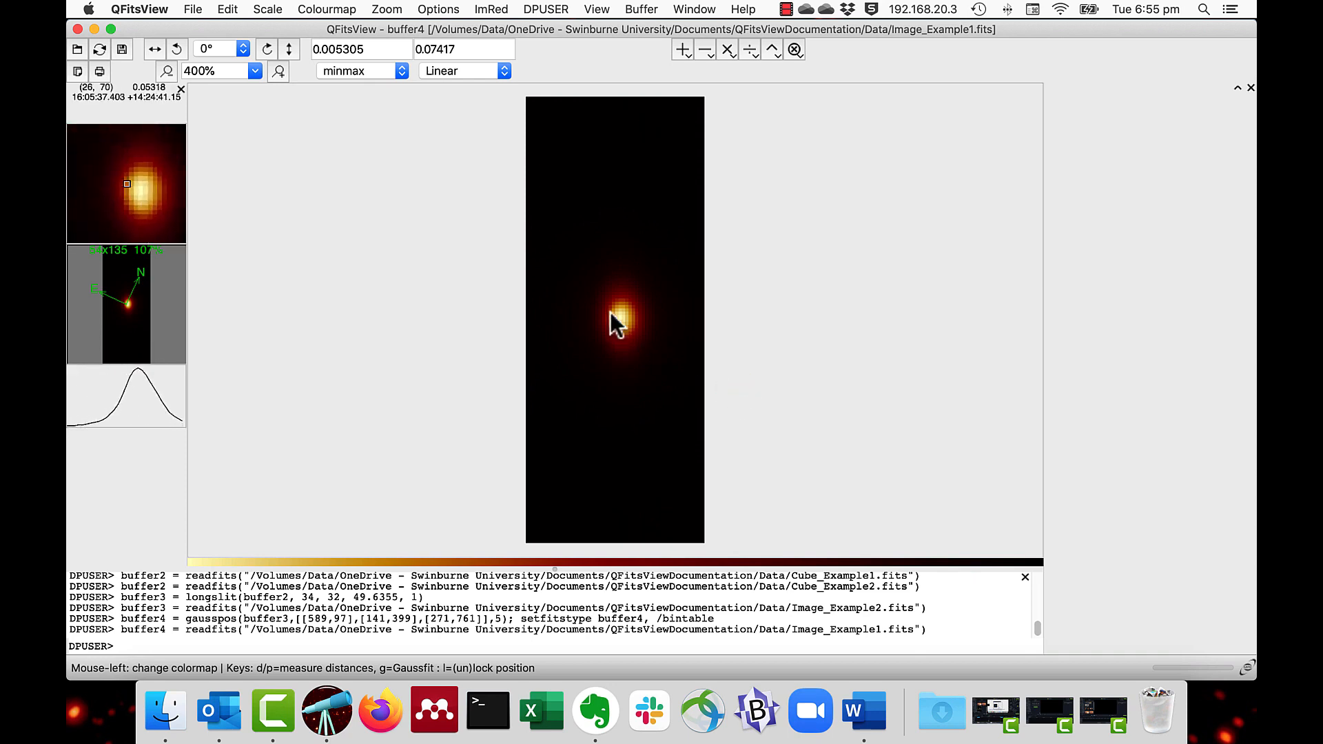
# Step: Select a rectangular region of about 42 pixels over the bright core, show its statistics, and clear the selection
pyautogui.press('s')
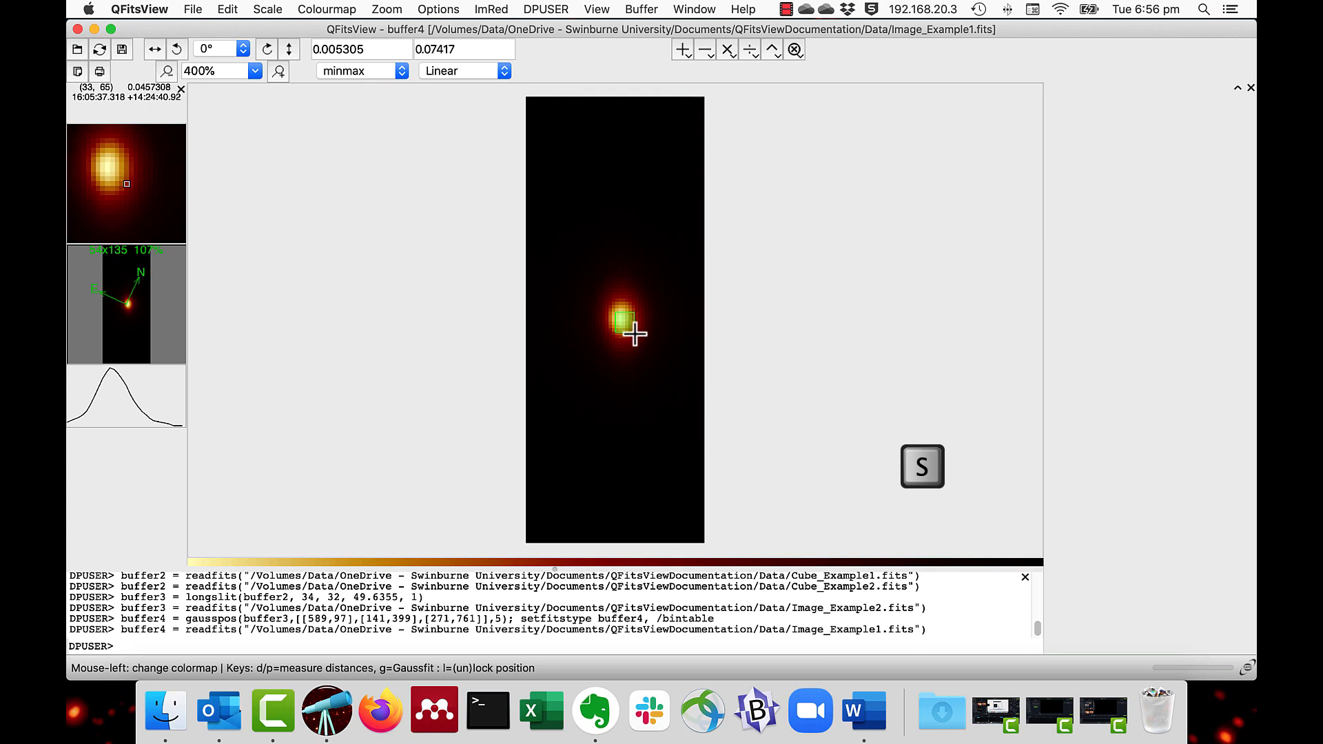
pyautogui.click(634, 334)
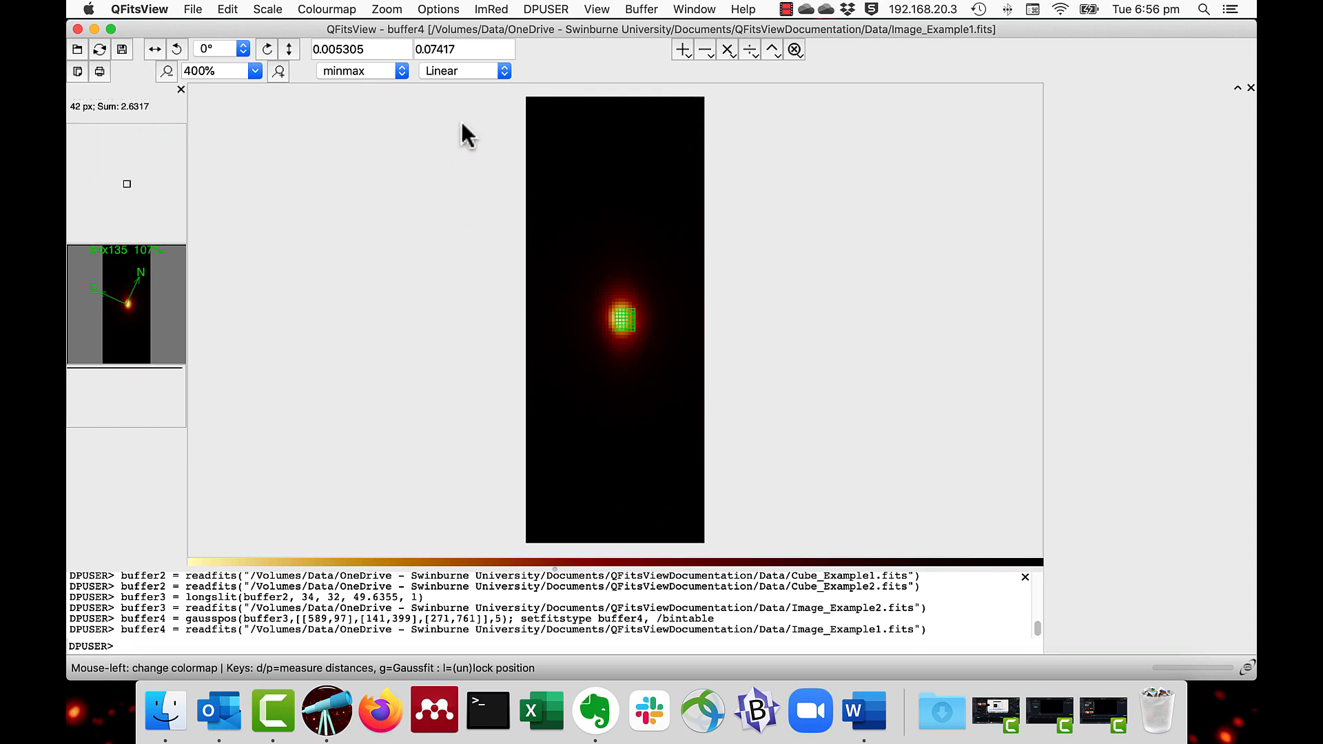
pyautogui.click(494, 9)
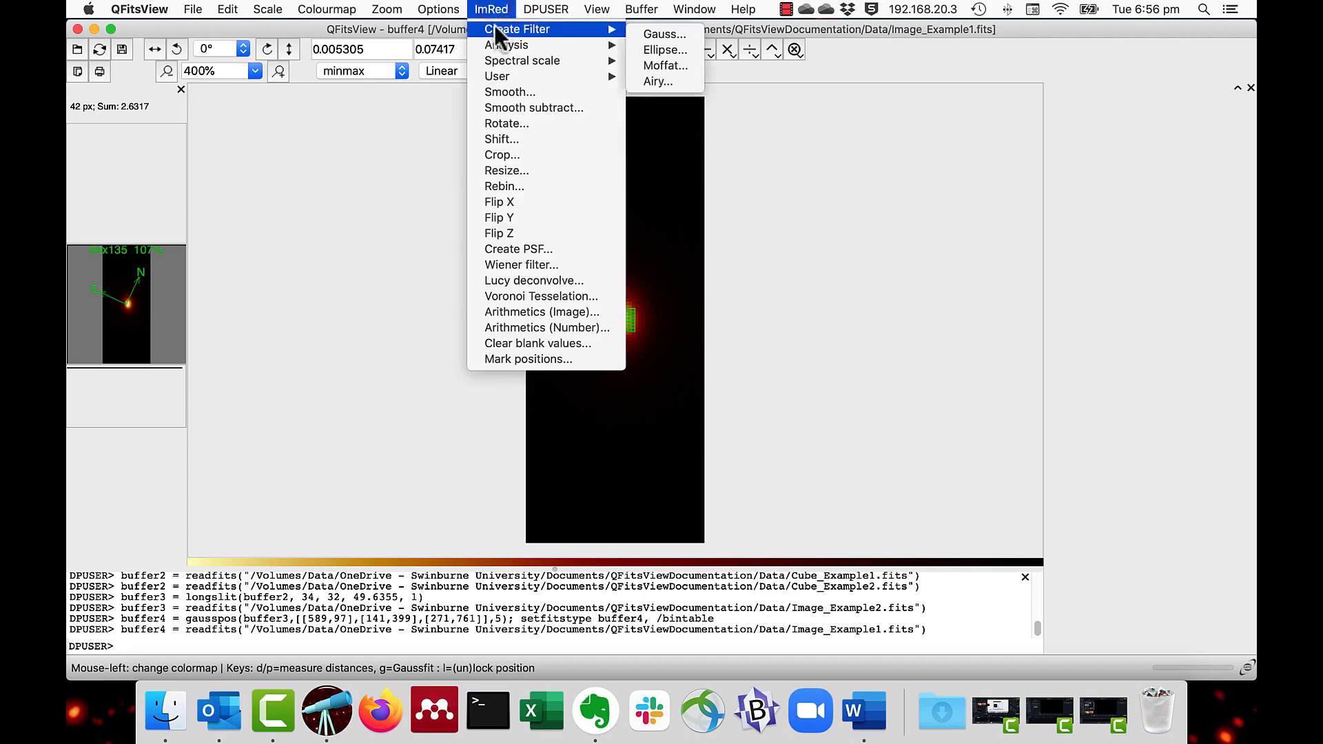
pyautogui.moveTo(494, 45)
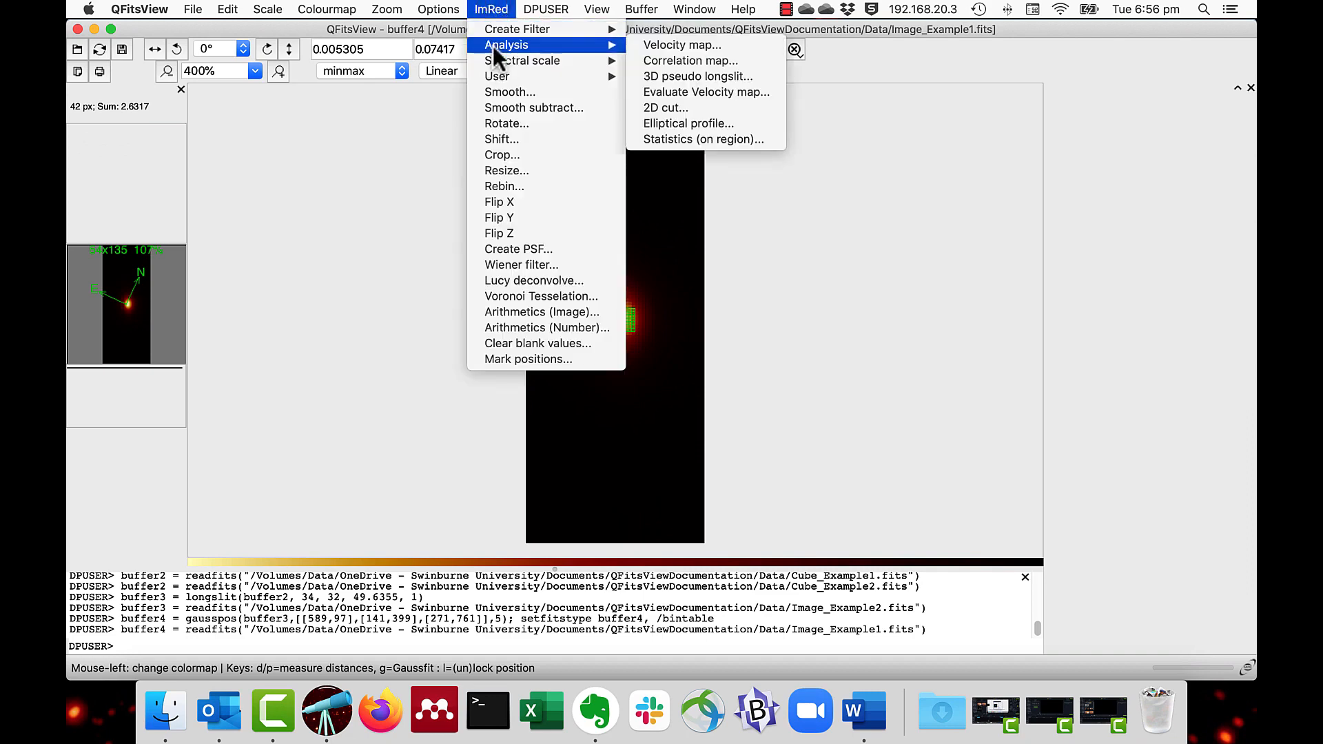
pyautogui.click(708, 139)
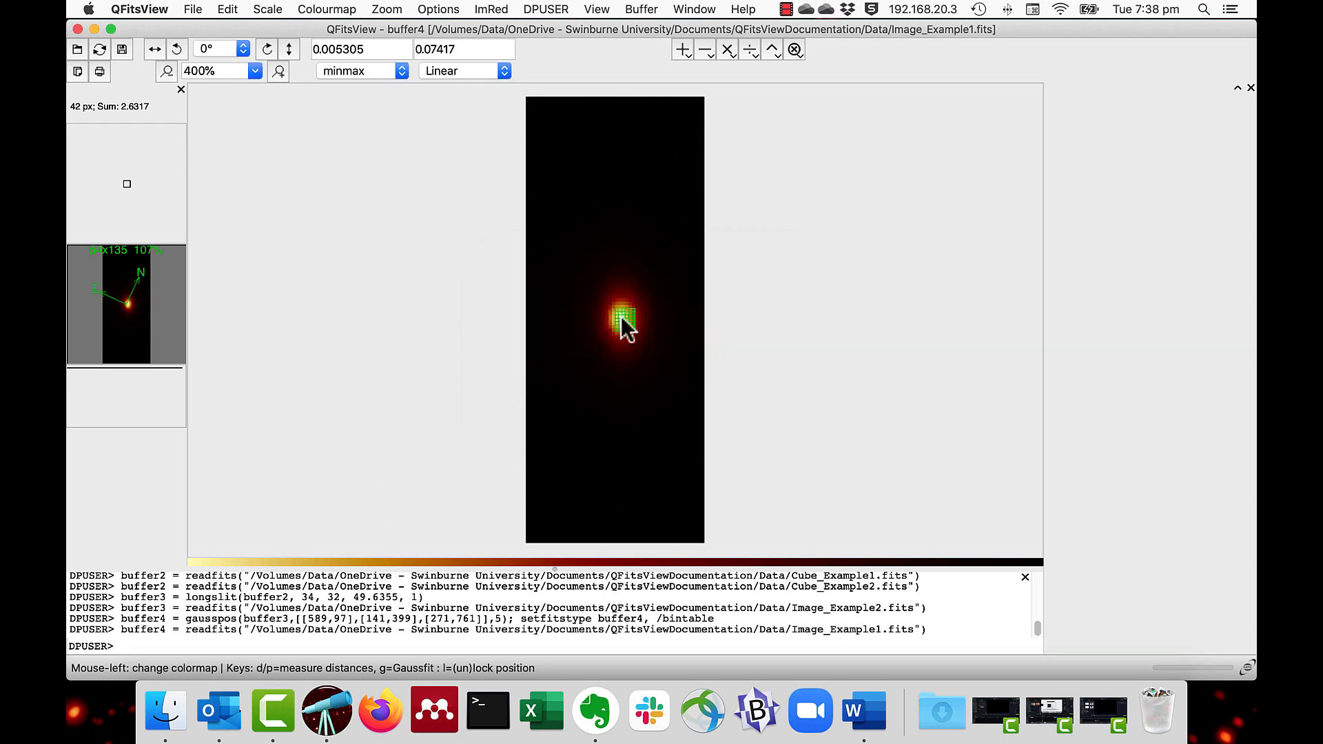
pyautogui.press('Escape')
# Step: Run "print buffer4" in the DPUSER console and enlarge the console to show the full array statistics
pyautogui.click(341, 647)
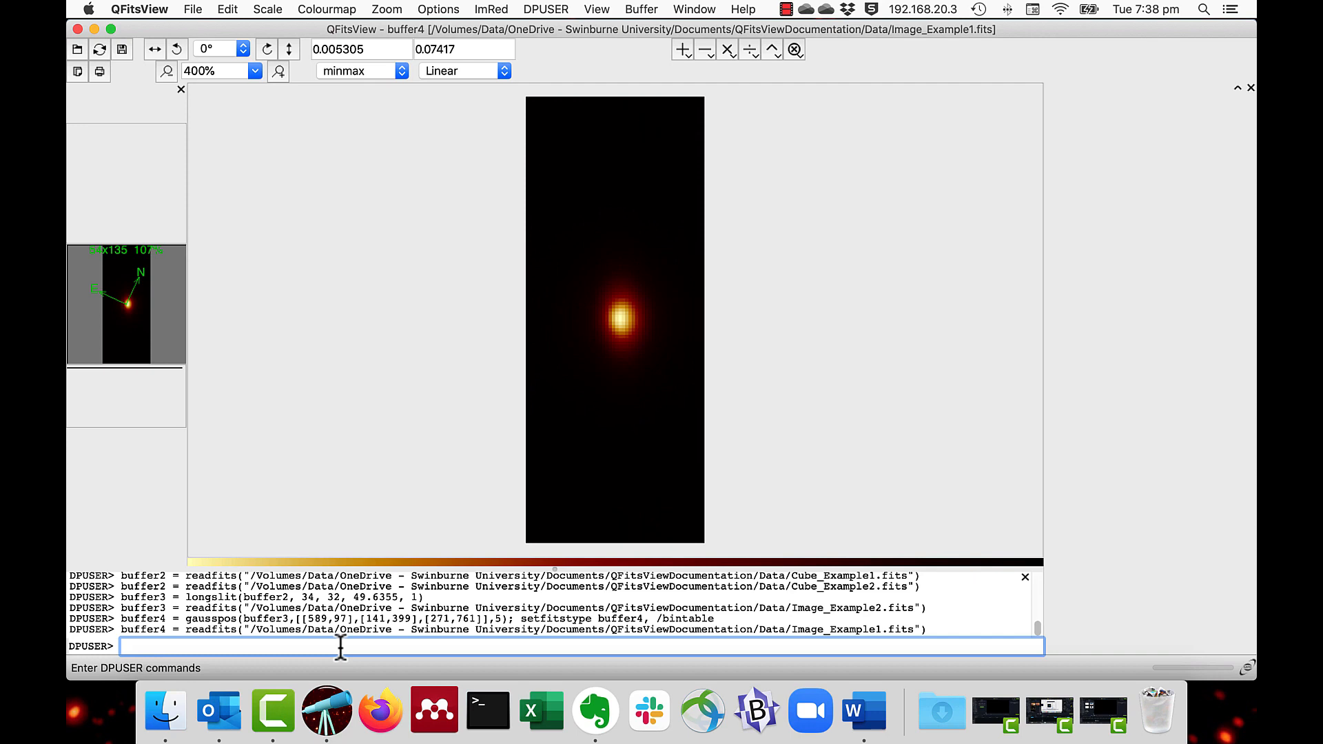
pyautogui.write('print buffer4')
pyautogui.press('Return')
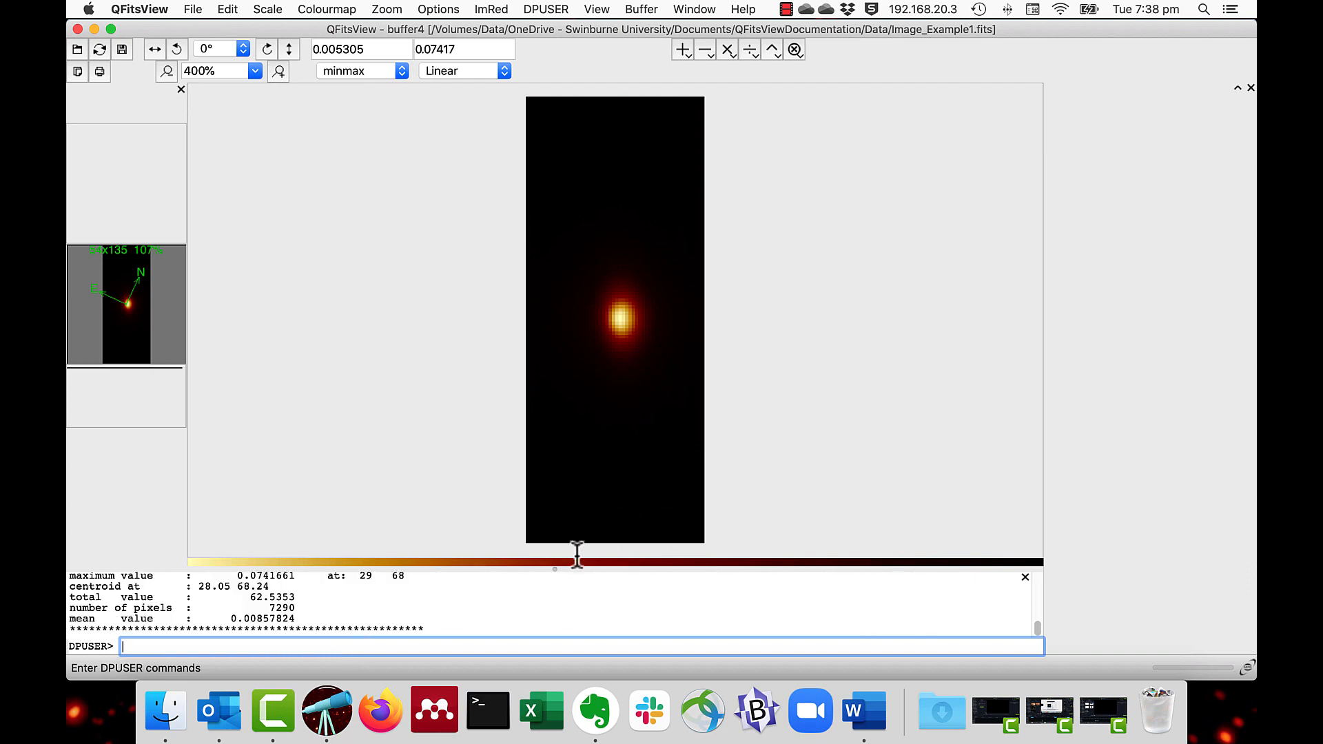
pyautogui.moveTo(553, 569); pyautogui.dragTo(547, 467)
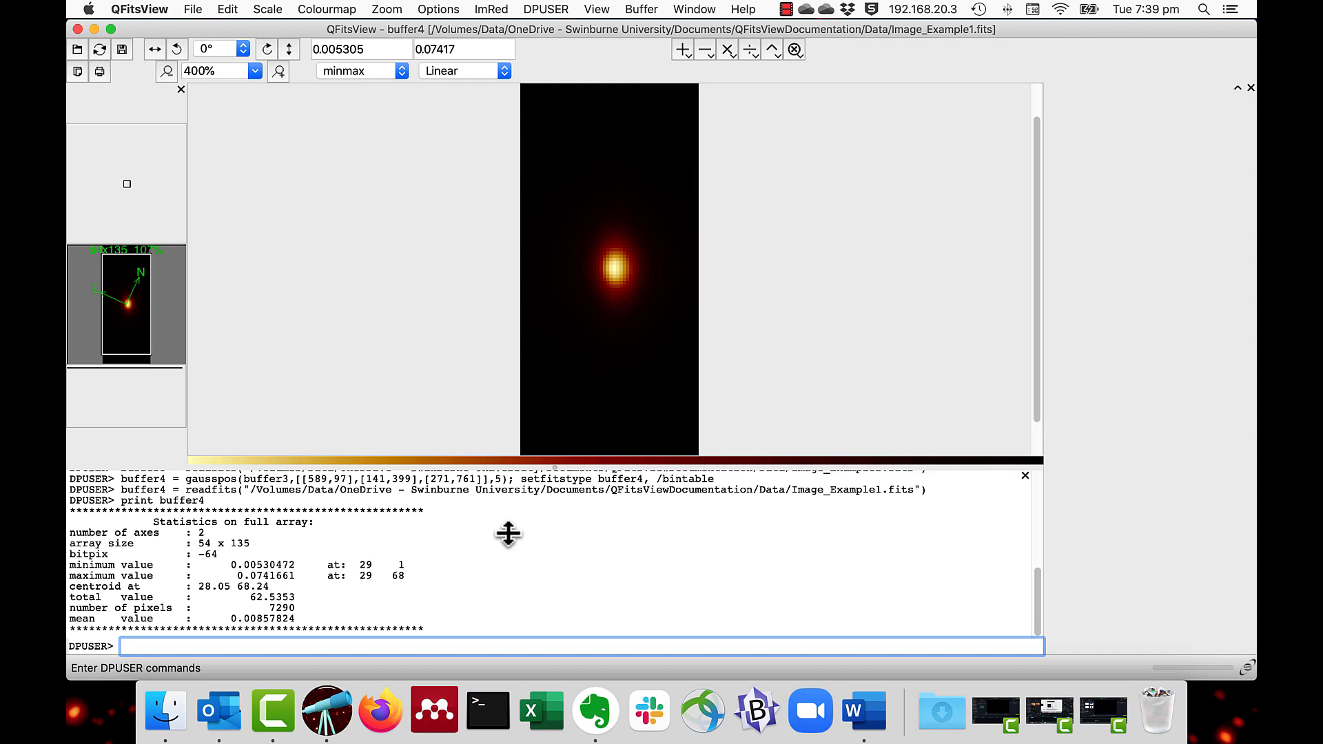
# Step: List all pixel values of the image by running "print buffer4,/values" in the DPUSER console
pyautogui.write('print buffer4,/values')
pyautogui.press('Return')
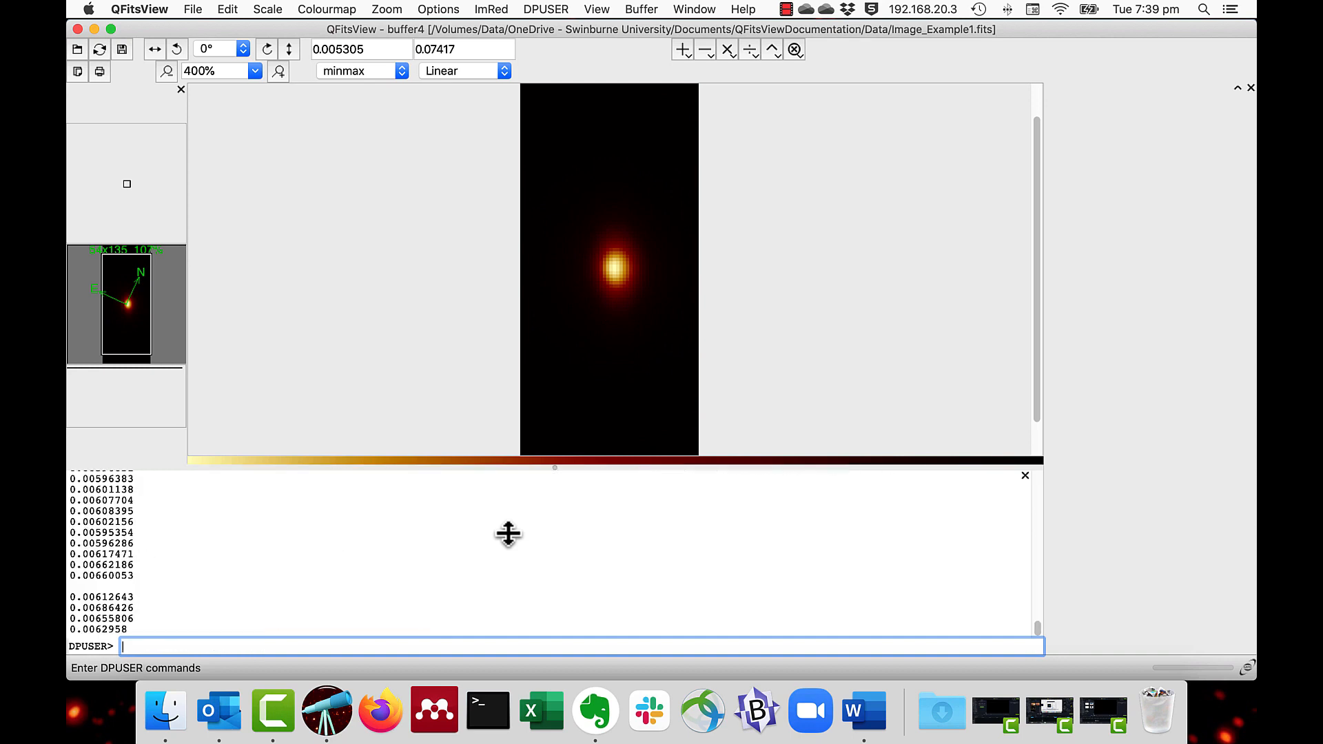